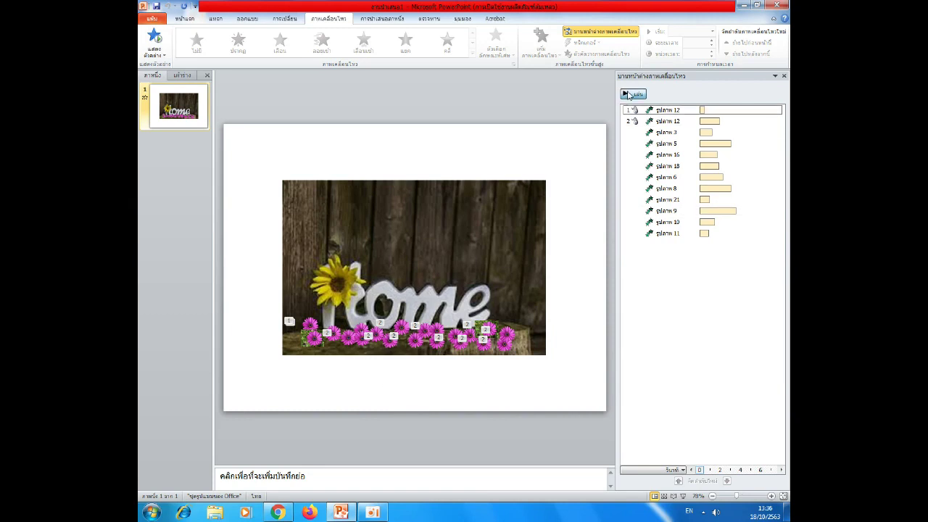
# Preview the flower animations, then add a blank second slide and dismiss the Windows prompt
pyautogui.click(628, 94)
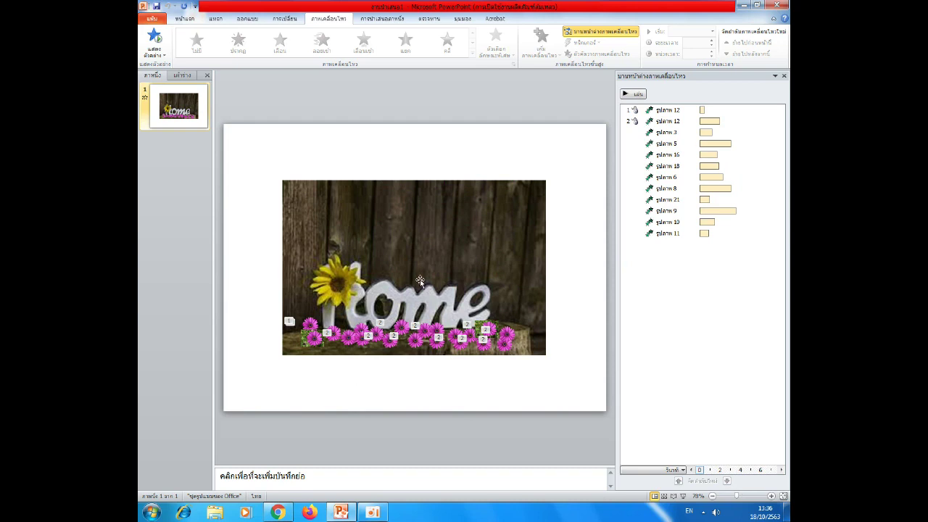
pyautogui.click(181, 19)
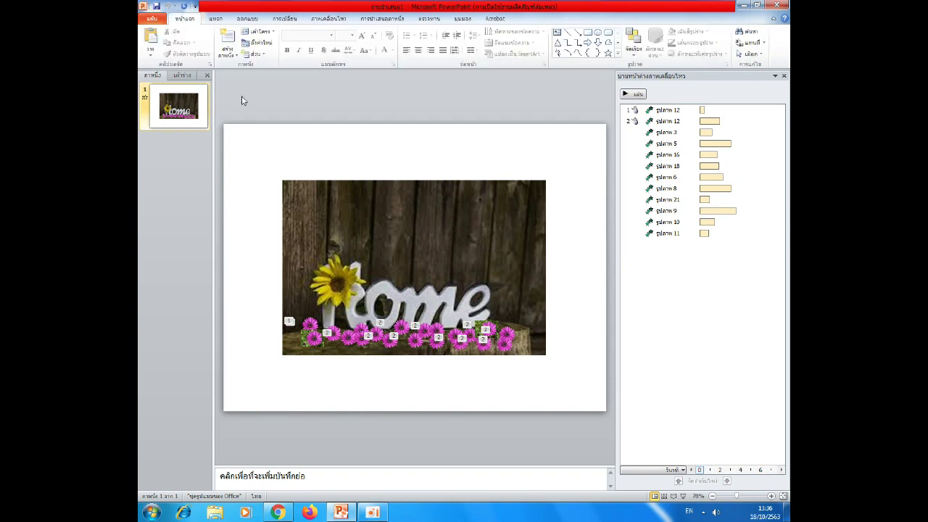
pyautogui.click(228, 52)
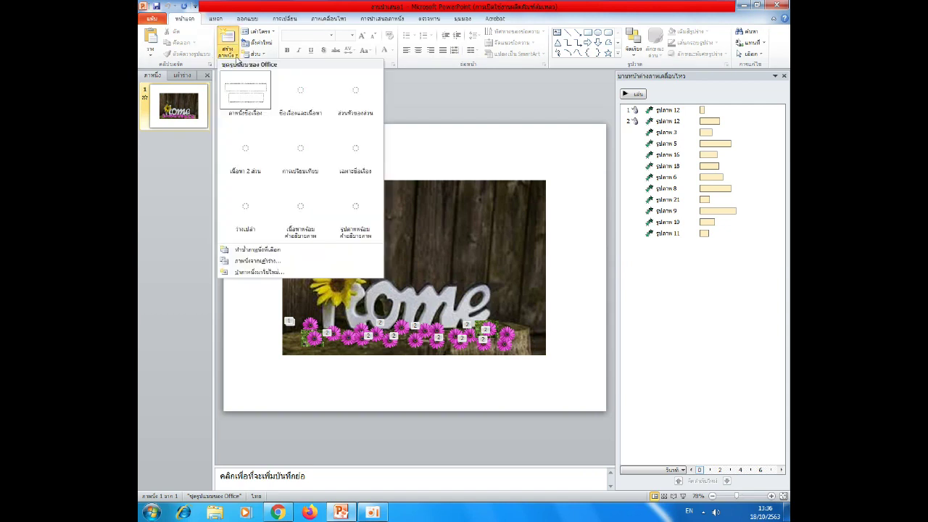
pyautogui.click(254, 203)
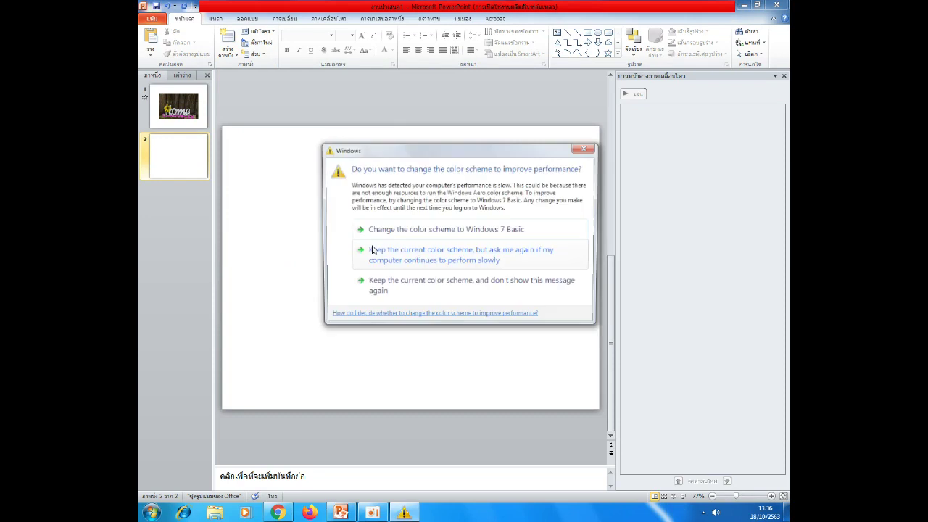
pyautogui.click(588, 149)
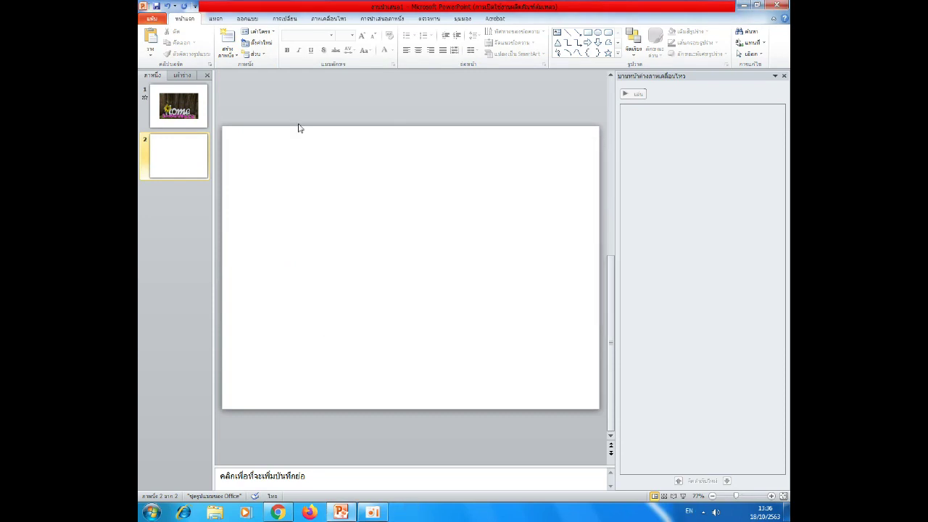
# Insert the pink flower picture 'images (6)' from the งานเรียน folder onto the slide
pyautogui.click(217, 19)
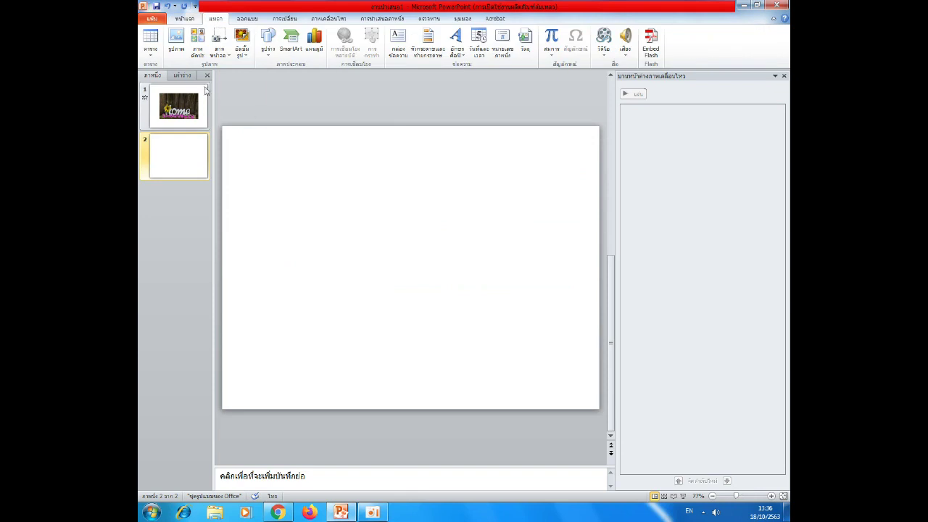
pyautogui.click(173, 51)
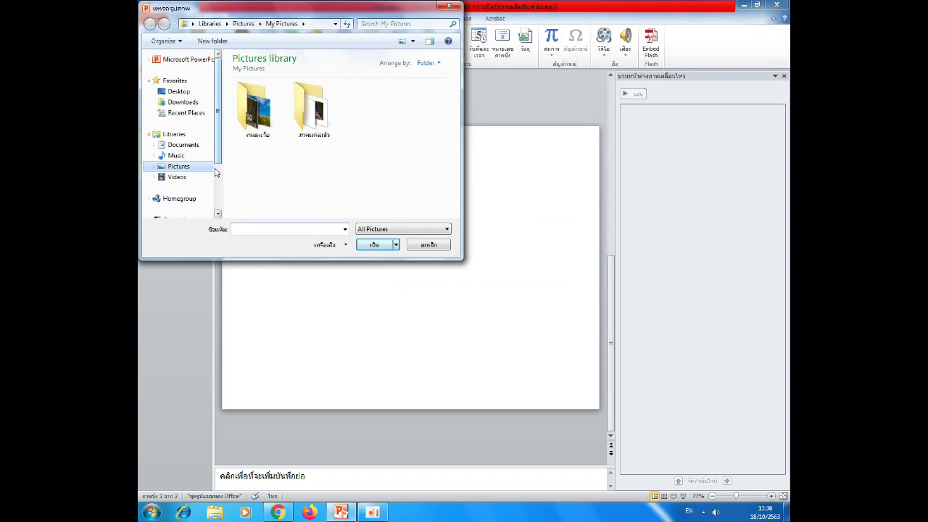
pyautogui.click(184, 168)
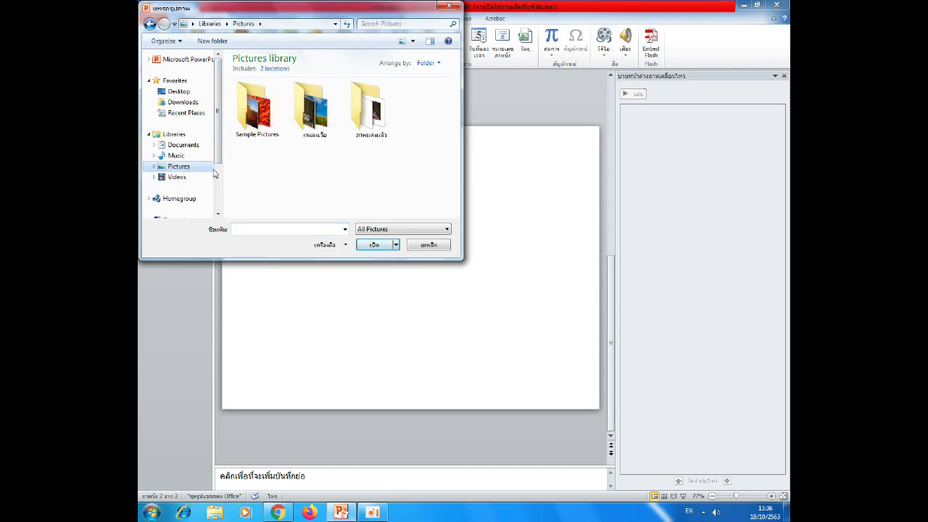
pyautogui.doubleClick(316, 125)
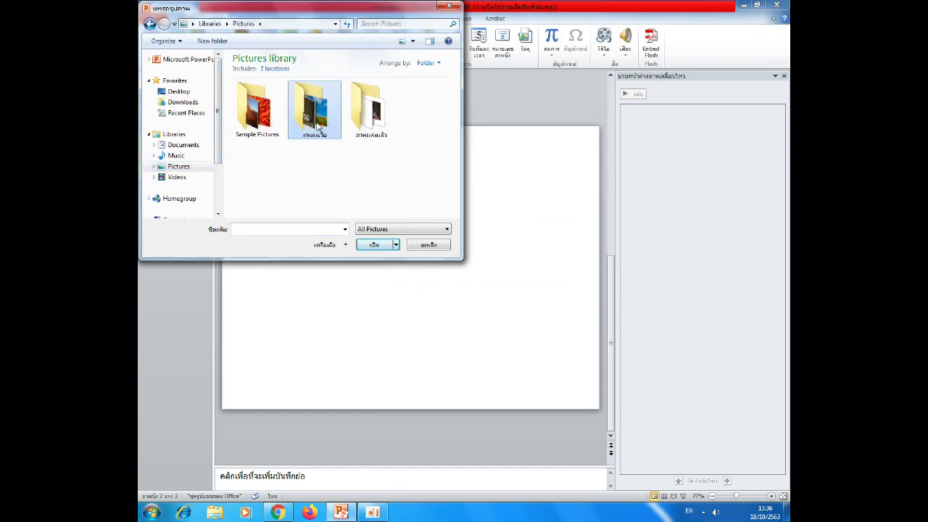
pyautogui.click(321, 156)
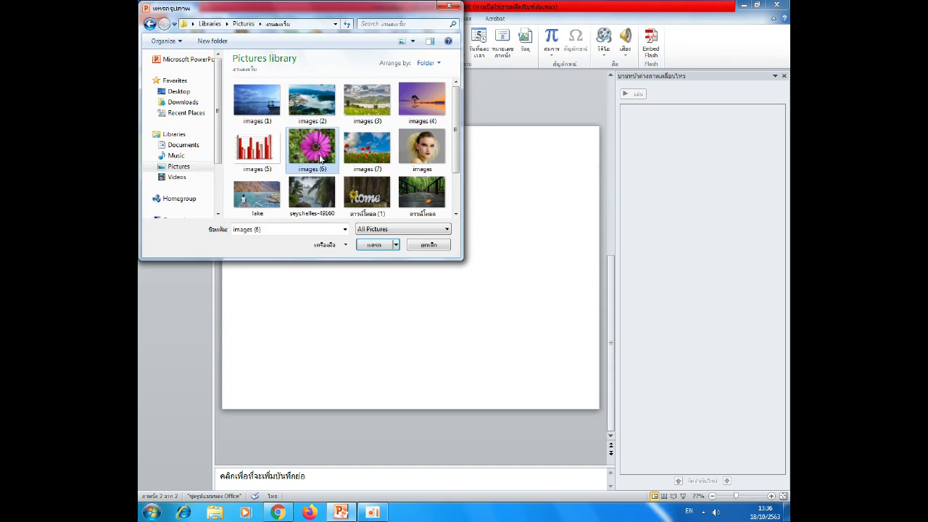
pyautogui.click(373, 244)
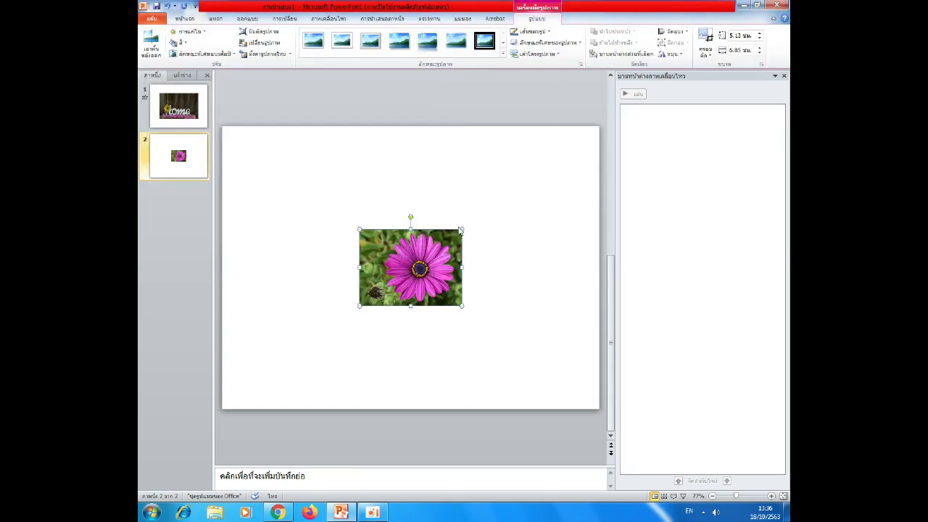
# Enlarge the flower photo slightly, then remove its background with the keep area stretched to every edge
pyautogui.moveTo(463, 227); pyautogui.dragTo(467, 224)
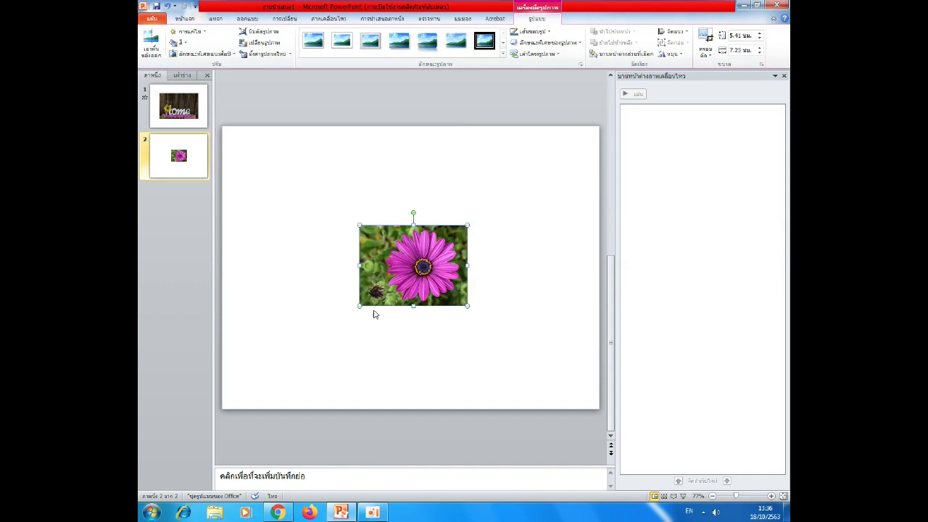
pyautogui.click(152, 45)
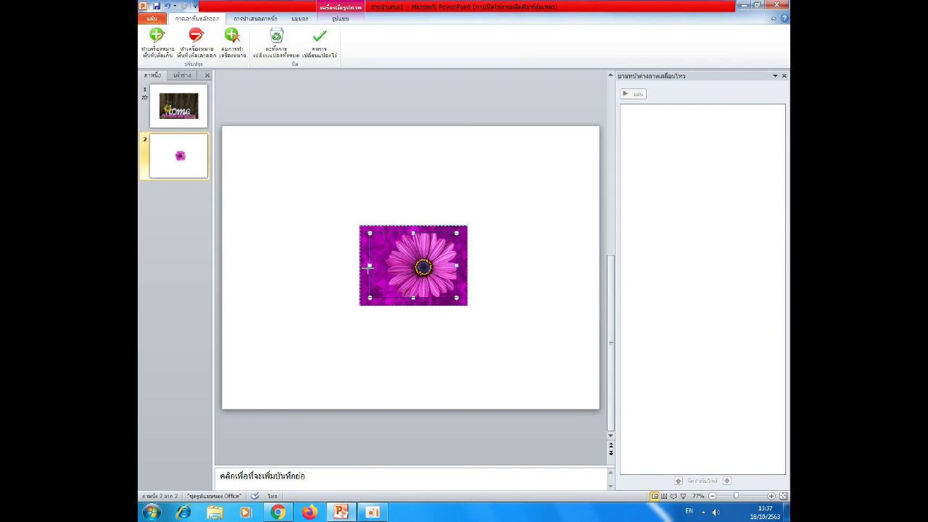
pyautogui.moveTo(370, 265); pyautogui.dragTo(353, 268)
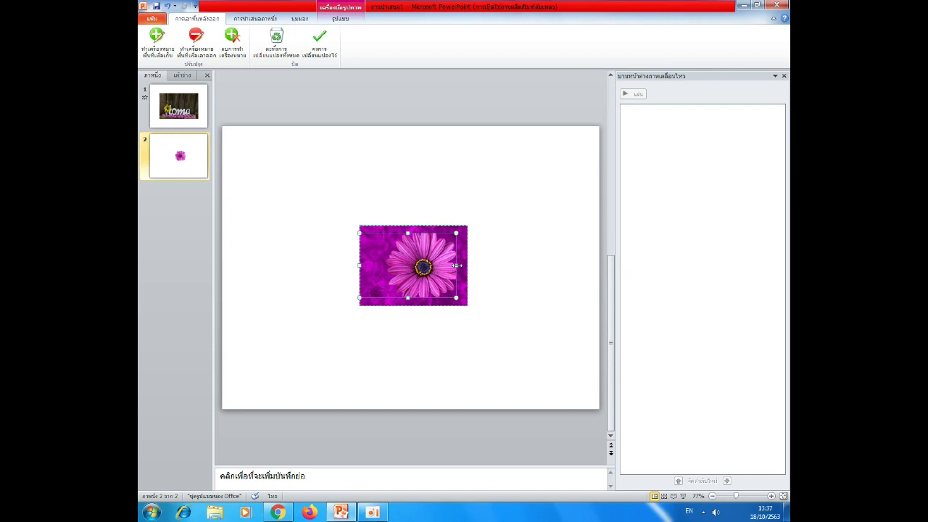
pyautogui.moveTo(469, 265); pyautogui.dragTo(468, 265)
pyautogui.moveTo(413, 234); pyautogui.dragTo(414, 225)
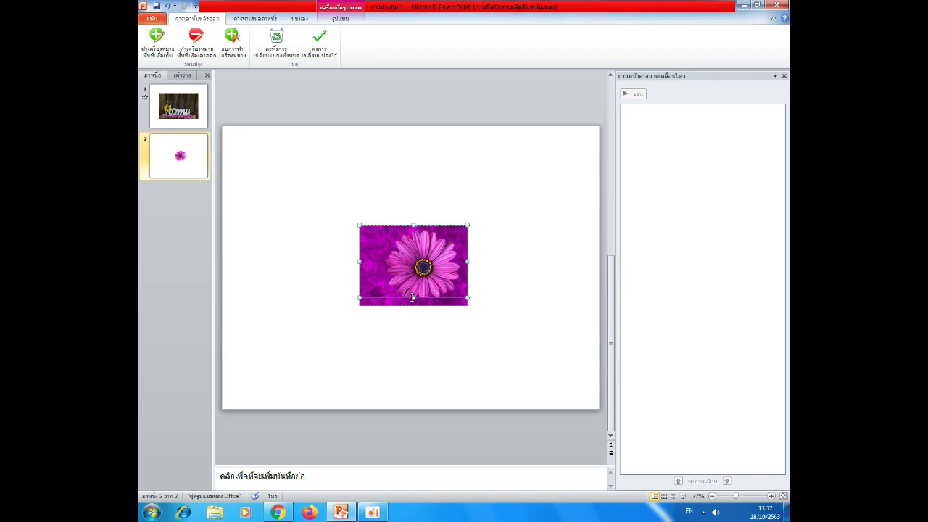
pyautogui.moveTo(413, 296); pyautogui.dragTo(413, 306)
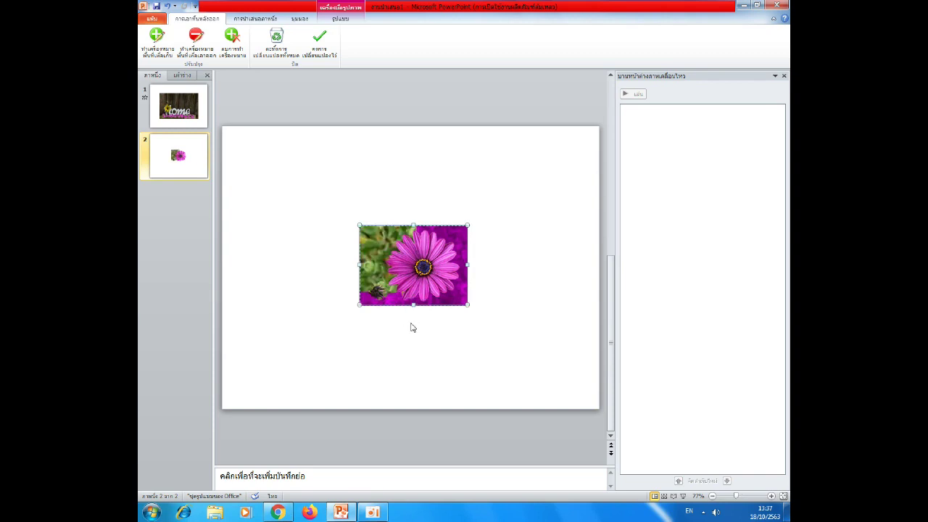
pyautogui.click(413, 305)
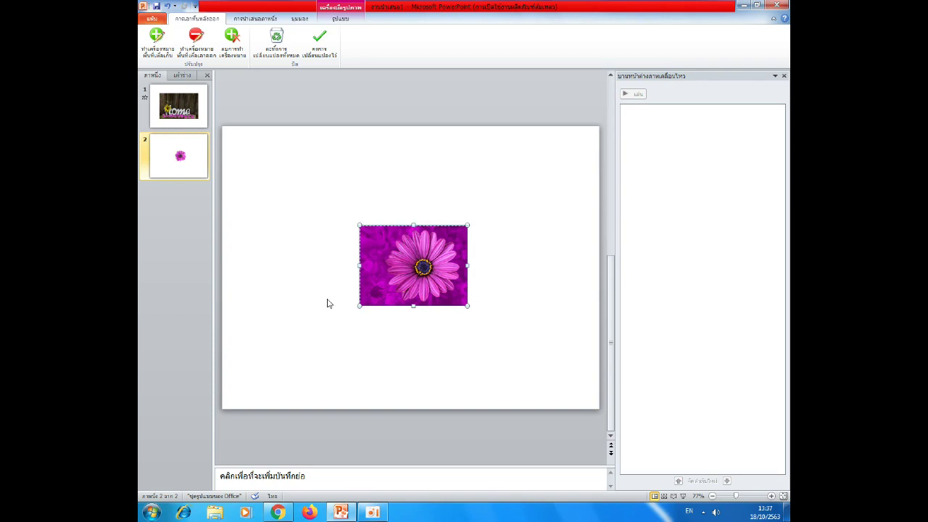
pyautogui.click(430, 366)
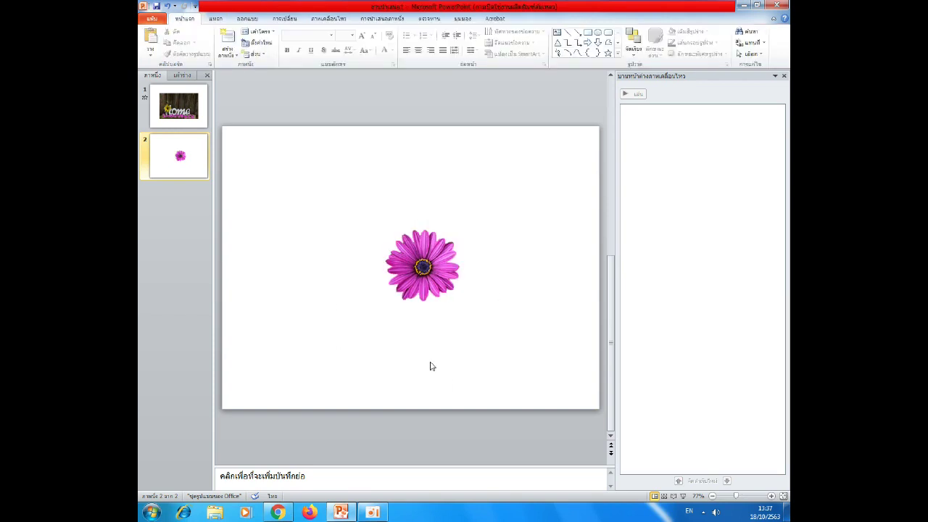
# Shrink the cut-out flower to a small bloom of about 1.77 × 2.36 cm, then open the picture browser
pyautogui.click(424, 268)
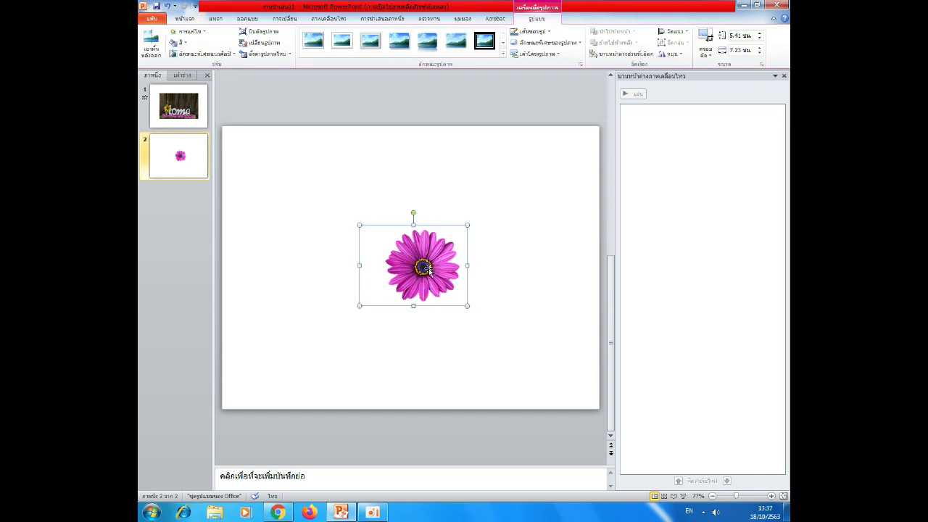
pyautogui.moveTo(468, 226)
pyautogui.mouseDown()
pyautogui.moveTo(382, 279)
pyautogui.moveTo(395, 279)
pyautogui.mouseUp()
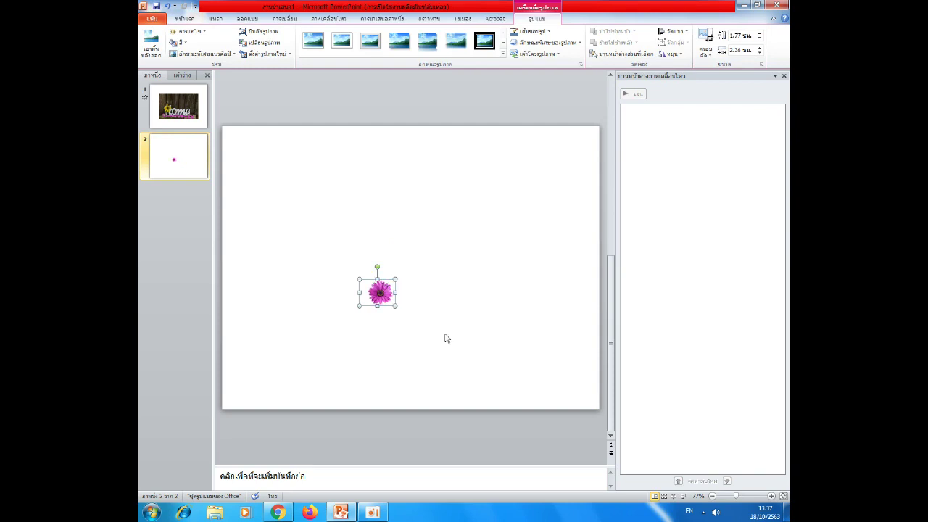
pyautogui.click(395, 349)
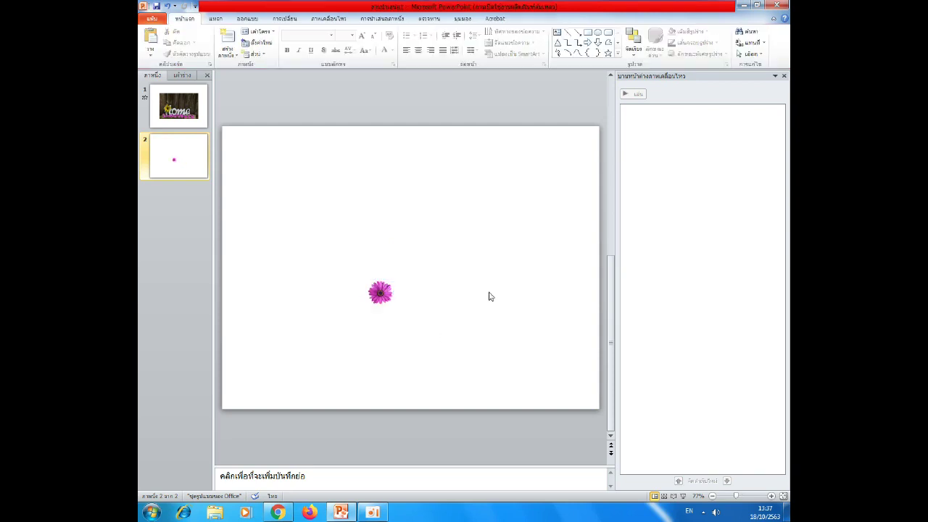
pyautogui.click(217, 20)
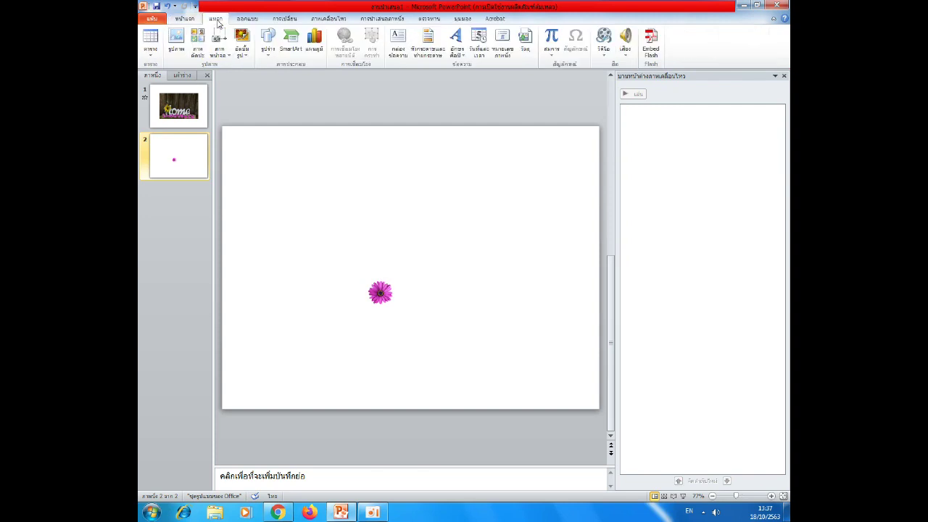
pyautogui.click(177, 39)
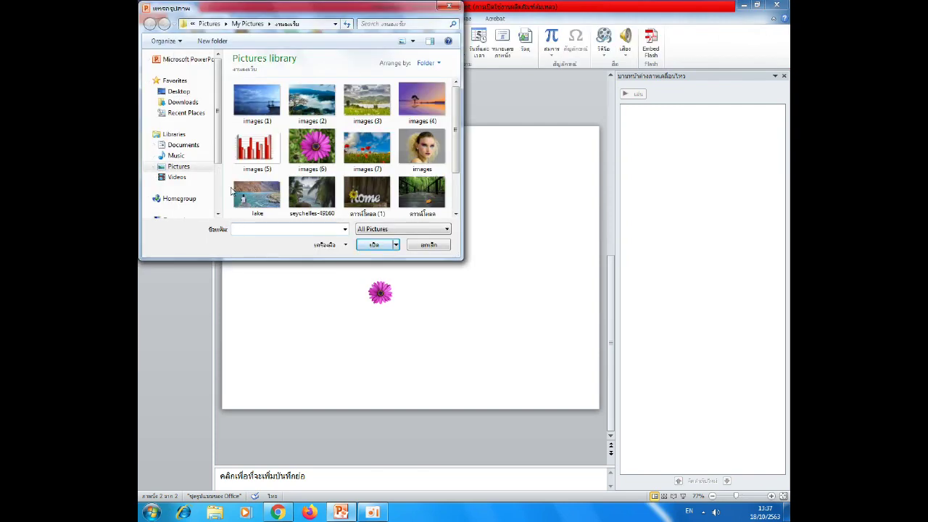
# Insert the ดาวน์โหลด (1) home photo and enlarge it toward the top-right and bottom-left
pyautogui.click(373, 197)
pyautogui.click(374, 245)
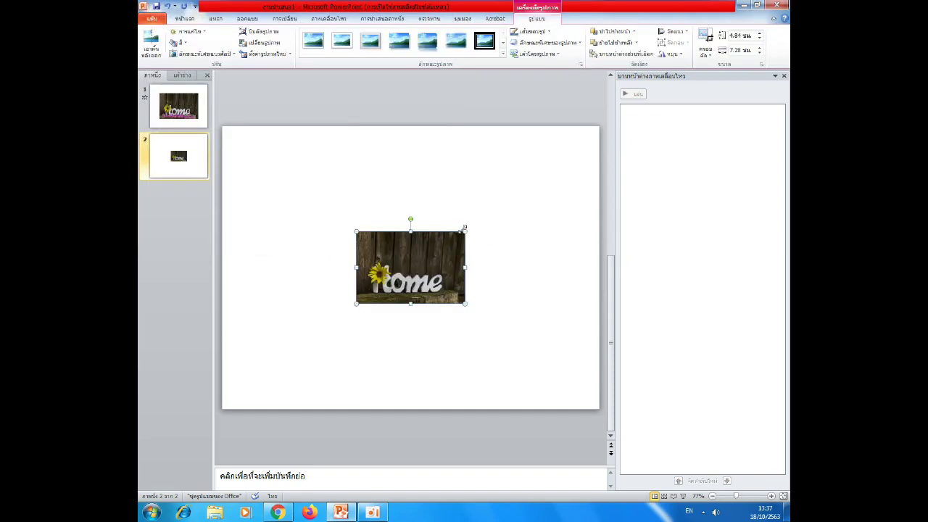
pyautogui.moveTo(466, 232); pyautogui.dragTo(524, 193)
pyautogui.moveTo(355, 305); pyautogui.dragTo(282, 352)
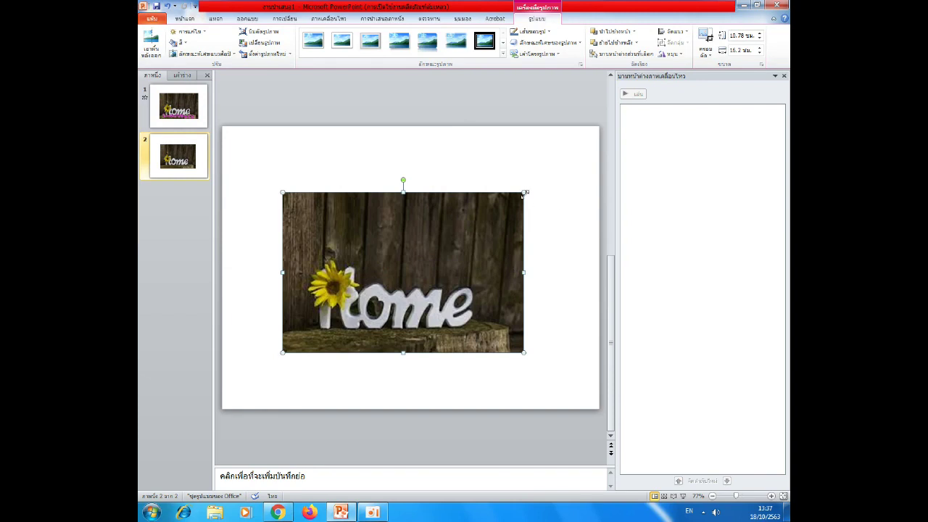
# Keep enlarging the home photo from its corners until it reaches 13.6 × 20.44 cm
pyautogui.moveTo(526, 188); pyautogui.dragTo(538, 179)
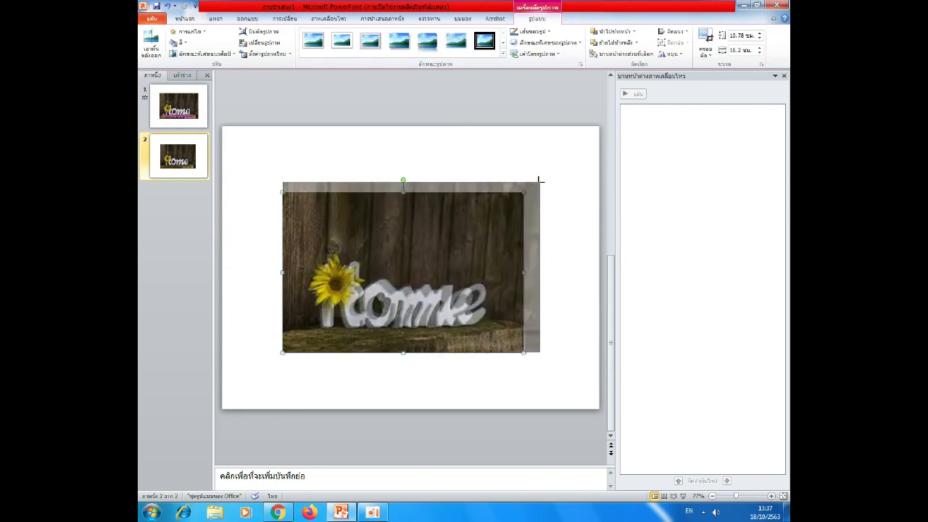
pyautogui.moveTo(538, 180); pyautogui.dragTo(542, 181)
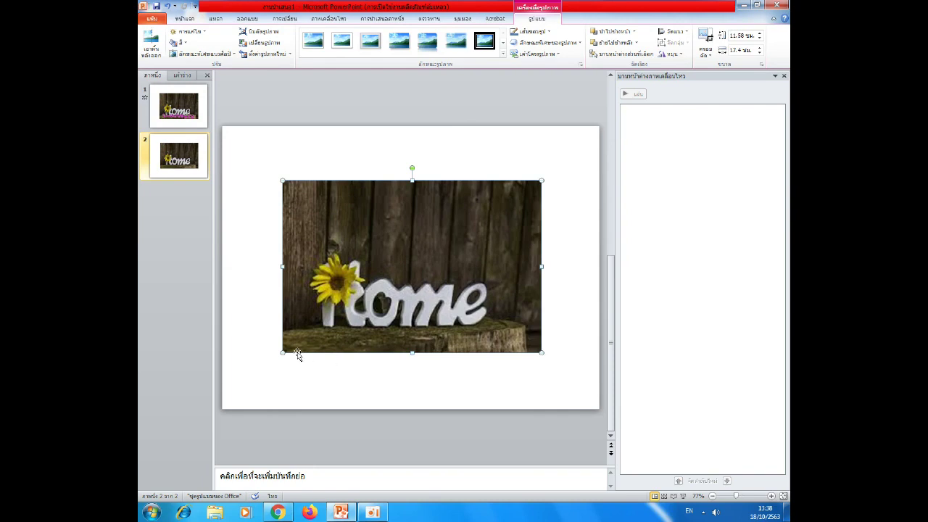
pyautogui.moveTo(282, 352); pyautogui.dragTo(254, 371)
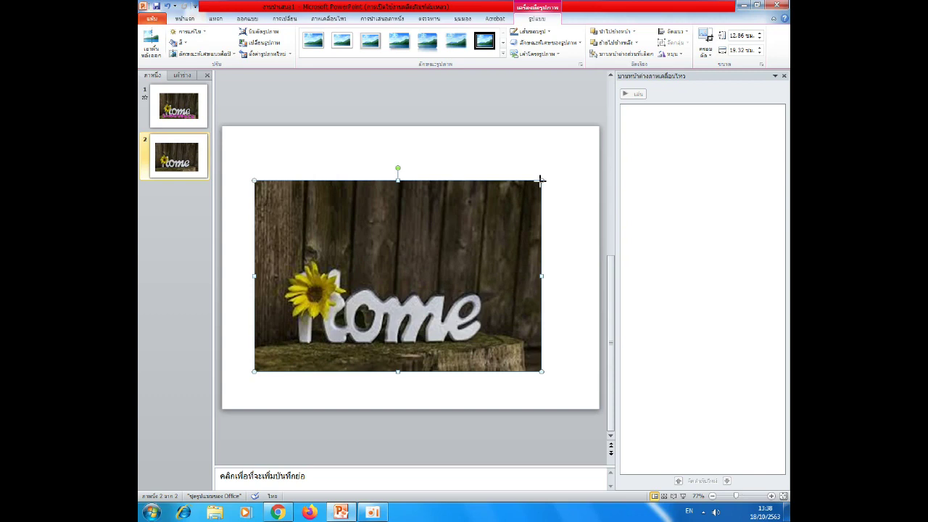
pyautogui.moveTo(540, 181); pyautogui.dragTo(557, 169)
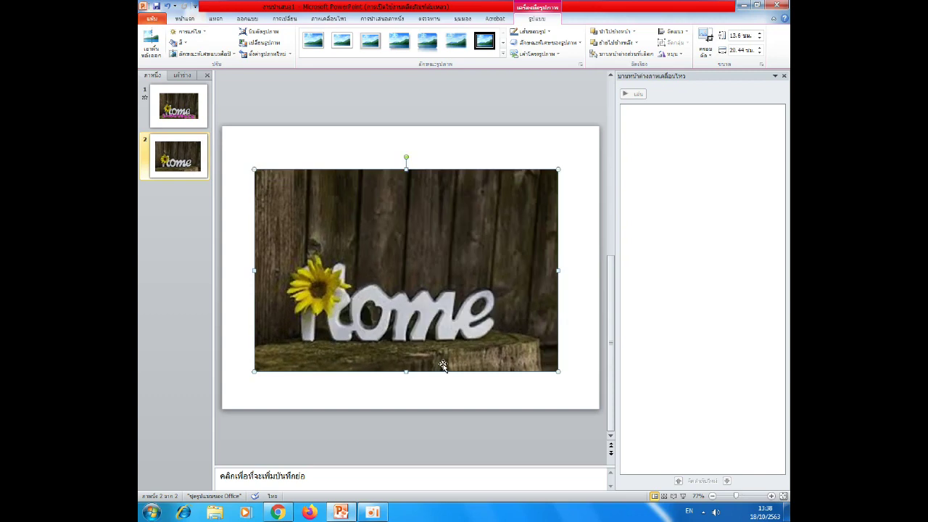
# Send the home photo to the back, behind the pink flower
pyautogui.rightClick(431, 282)
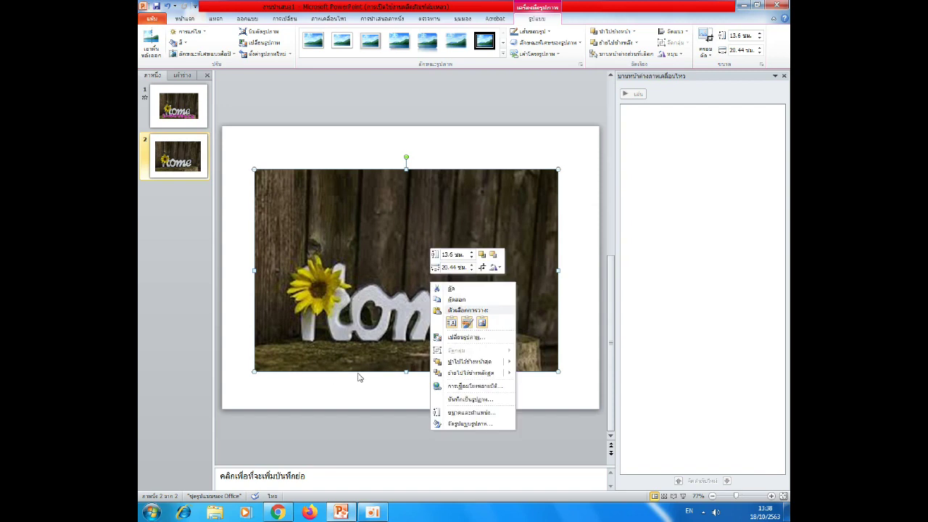
pyautogui.moveTo(466, 374)
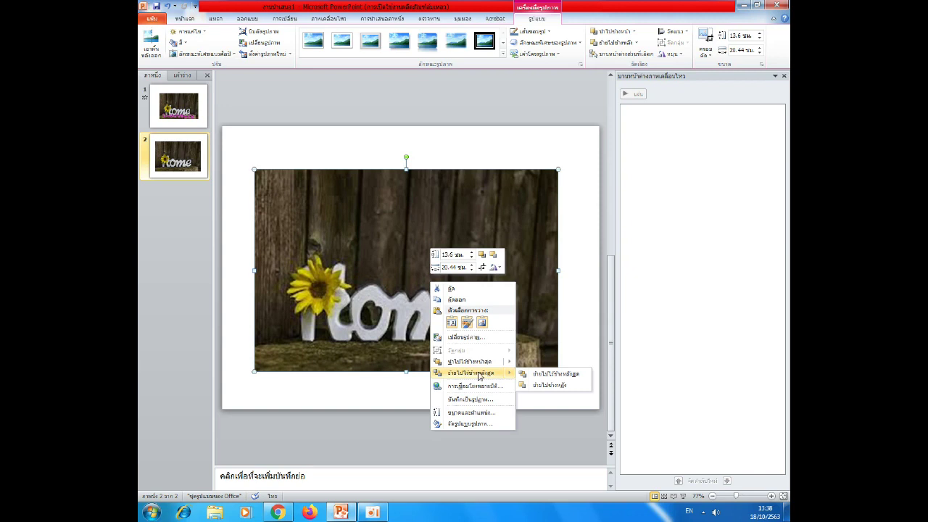
pyautogui.click(478, 375)
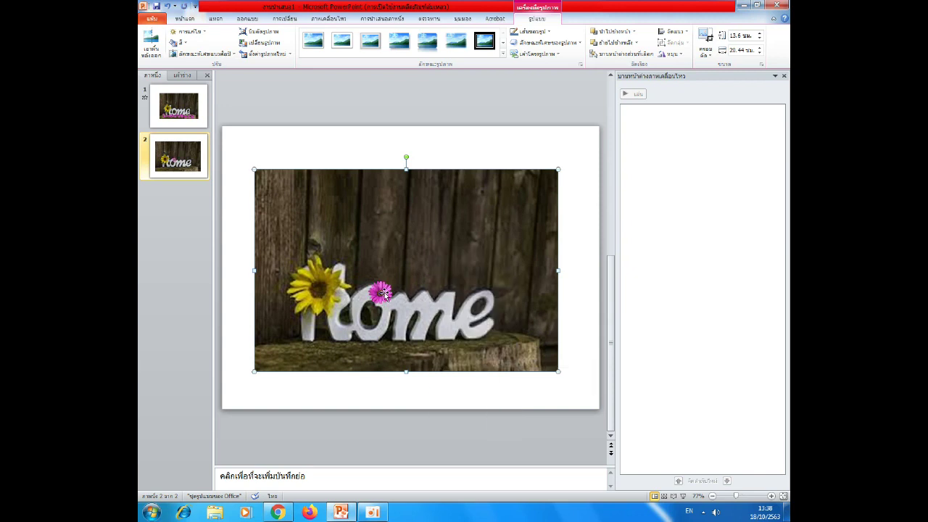
# Position the pink flower low on the photo below the sunflower and duplicate it beside itself
pyautogui.moveTo(382, 292); pyautogui.dragTo(303, 340)
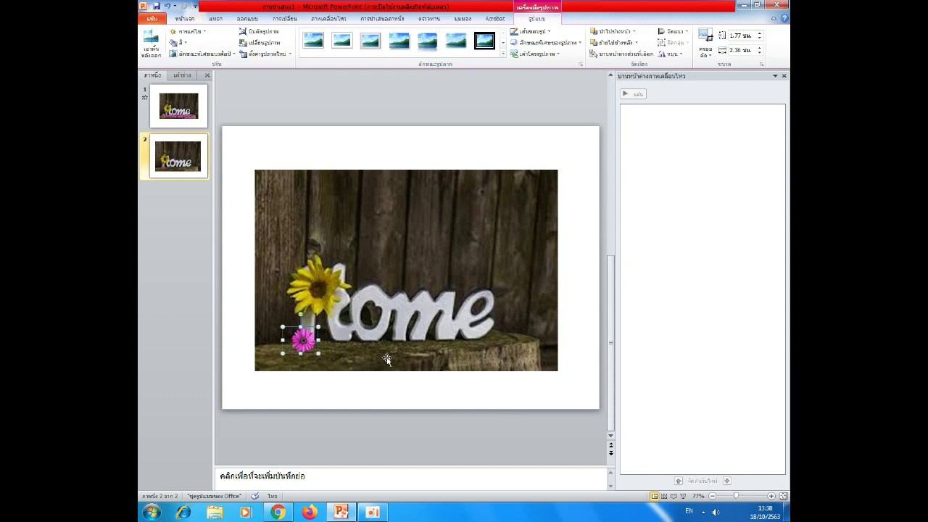
pyautogui.press('Right')
pyautogui.press('Right')
pyautogui.press('Down')
pyautogui.press('Down')
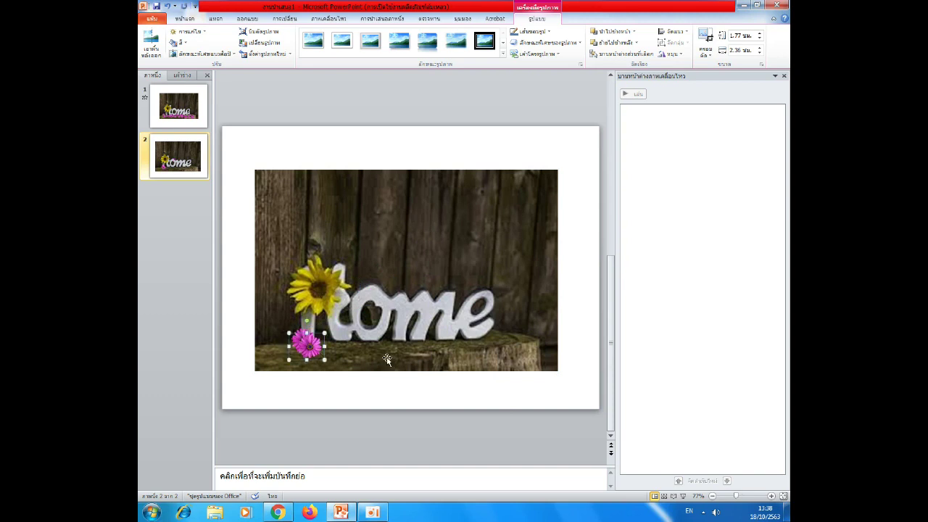
pyautogui.moveTo(311, 348); pyautogui.dragTo(336, 345)
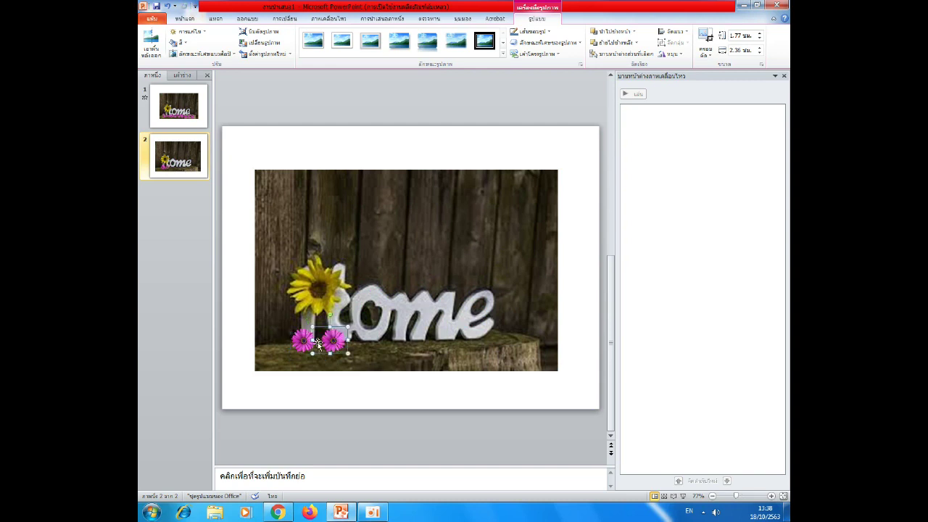
# Copy the flower pair three times to the right, using Ctrl+D, to form a row
pyautogui.keyDown('shift'); pyautogui.click(304, 343); pyautogui.keyUp('shift')
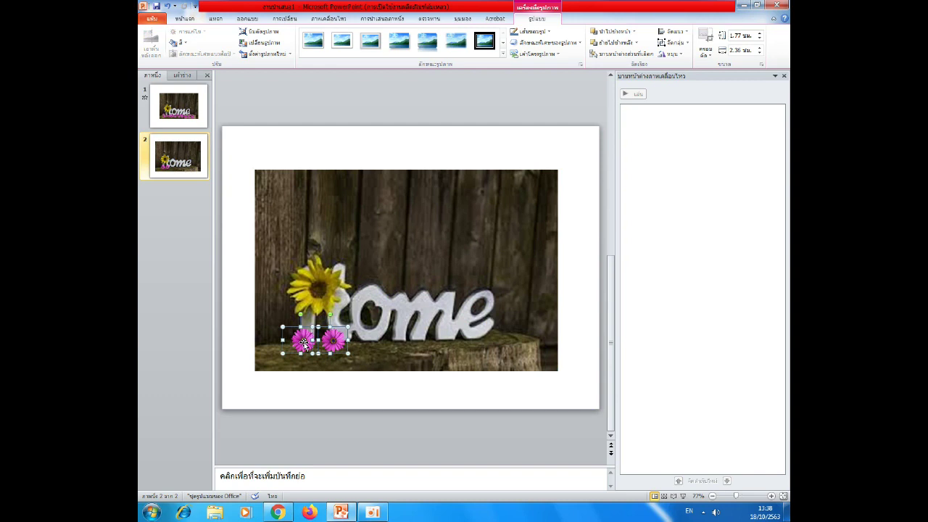
pyautogui.press('Right')
pyautogui.press('Right')
pyautogui.press('Down')
pyautogui.press('Down')
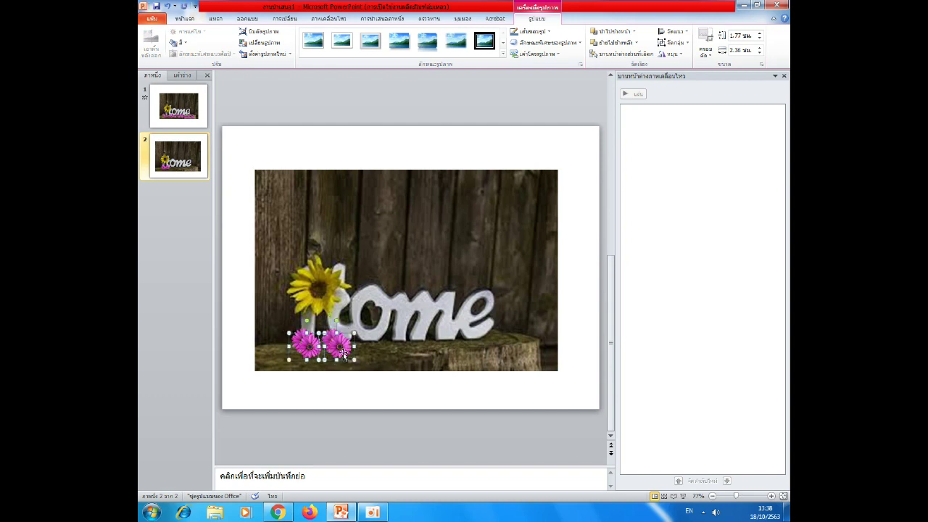
pyautogui.moveTo(340, 351); pyautogui.dragTo(387, 347)
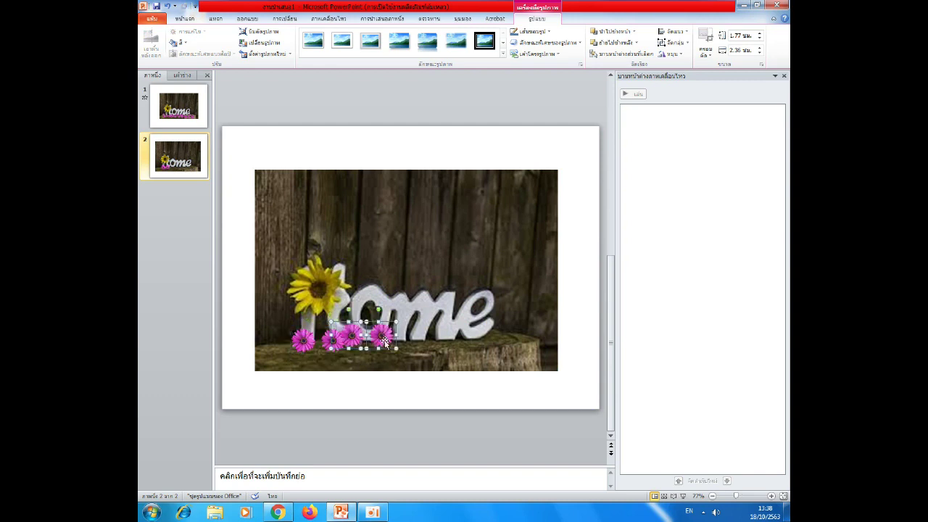
pyautogui.hotkey('ctrl', 'd')
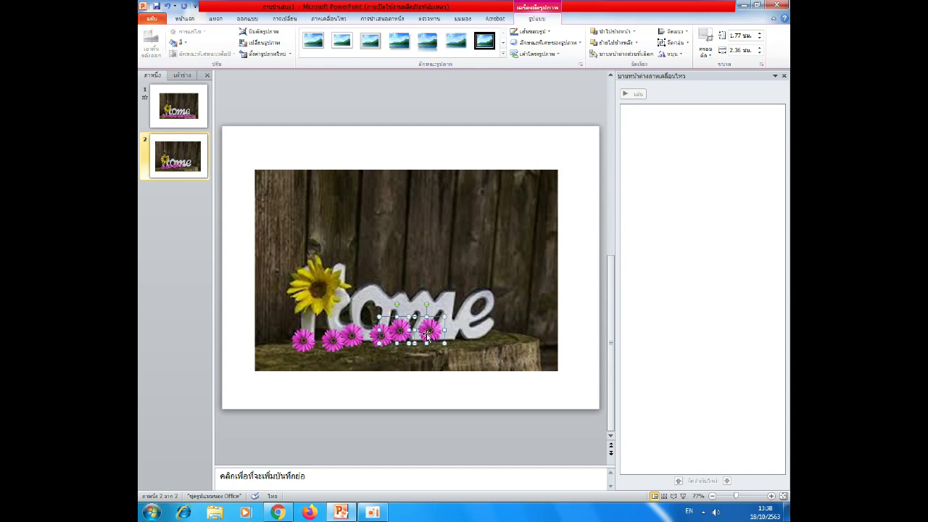
pyautogui.hotkey('ctrl', 'd')
pyautogui.hotkey('ctrl', 'd')
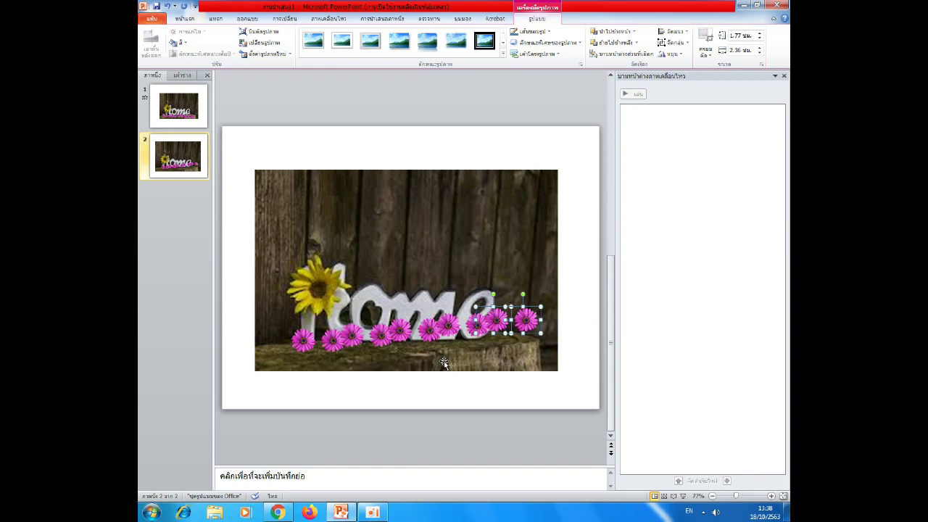
# Select the whole row of flowers and copy it upward to form a second row
pyautogui.click(305, 348)
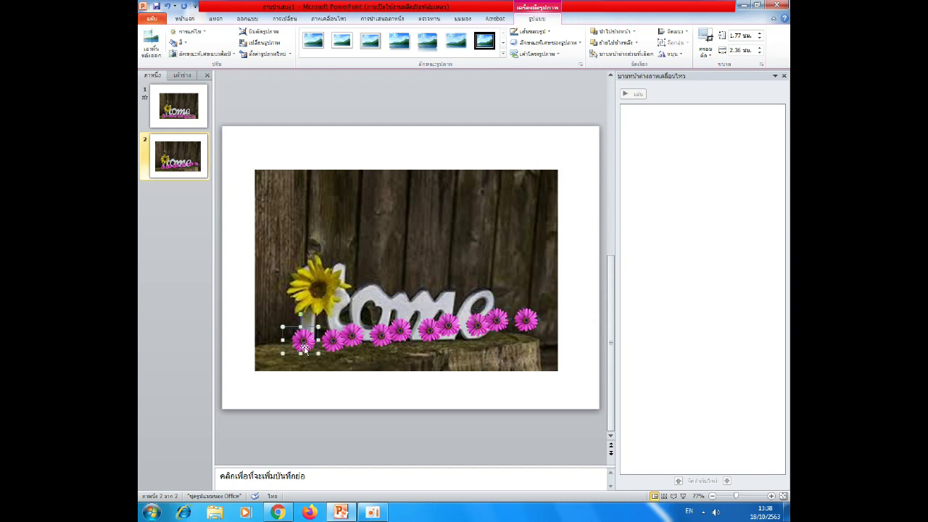
pyautogui.keyDown('shift'); pyautogui.click(332, 338); pyautogui.keyUp('shift')
pyautogui.keyDown('shift'); pyautogui.click(358, 337); pyautogui.keyUp('shift')
pyautogui.keyDown('shift'); pyautogui.click(383, 337); pyautogui.keyUp('shift')
pyautogui.keyDown('shift'); pyautogui.click(449, 330); pyautogui.keyUp('shift')
pyautogui.keyDown('shift'); pyautogui.click(477, 328); pyautogui.keyUp('shift')
pyautogui.keyDown('shift'); pyautogui.click(499, 323); pyautogui.keyUp('shift')
pyautogui.keyDown('shift'); pyautogui.click(527, 320); pyautogui.keyUp('shift')
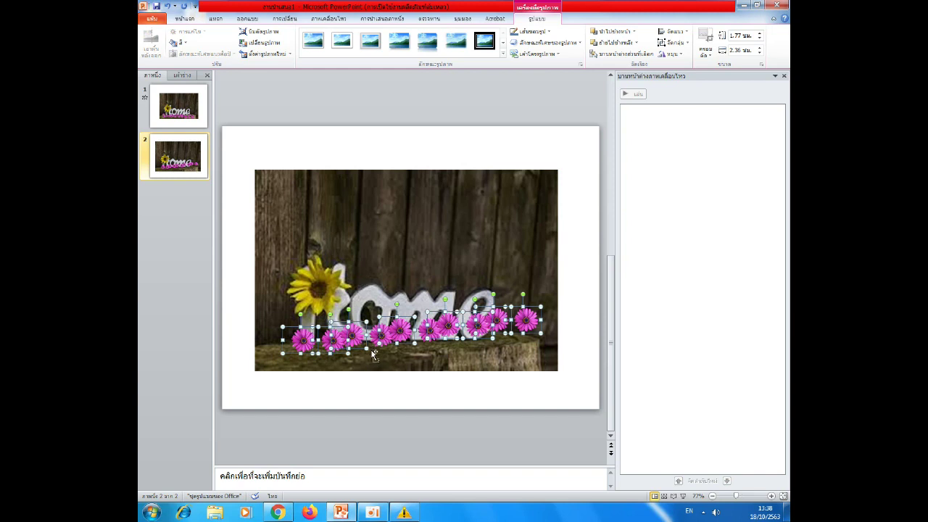
pyautogui.moveTo(370, 352); pyautogui.dragTo(371, 353)
pyautogui.press('Up')
pyautogui.press('Up')
pyautogui.press('Up')
pyautogui.press('Up')
pyautogui.press('Up')
pyautogui.press('Up')
pyautogui.press('Up')
pyautogui.press('Up')
pyautogui.press('Up')
# Move the left-side upper flowers down toward the lower-left corner near the h
pyautogui.click(372, 359)
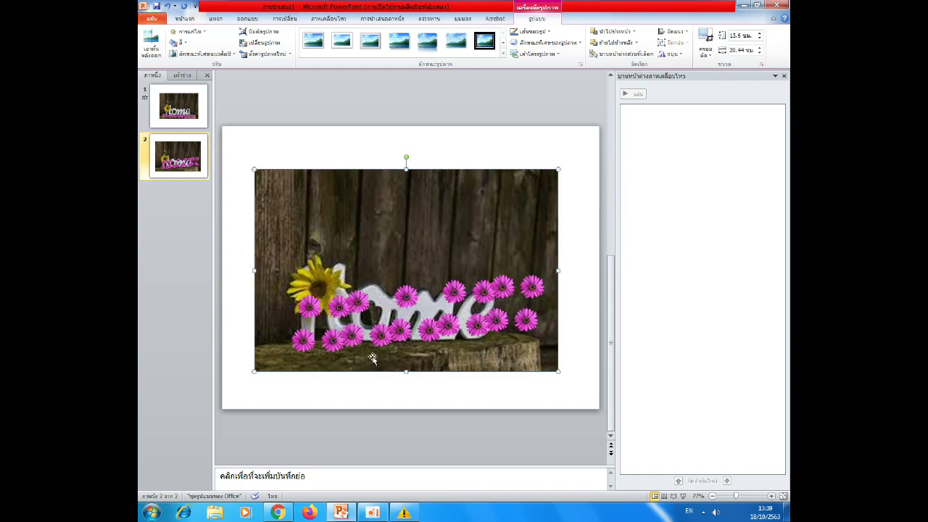
pyautogui.moveTo(309, 311); pyautogui.dragTo(287, 338)
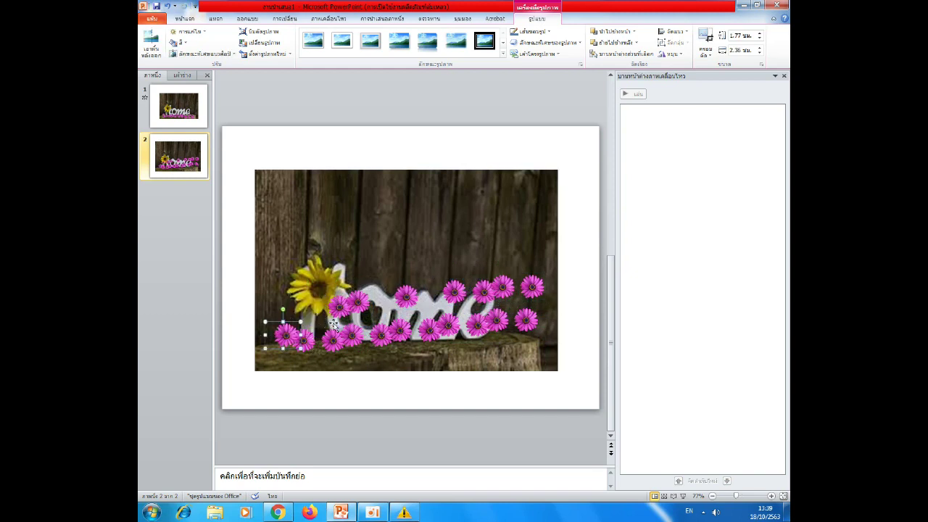
pyautogui.moveTo(358, 303)
pyautogui.mouseDown()
pyautogui.moveTo(345, 346)
pyautogui.moveTo(340, 310)
pyautogui.mouseUp()
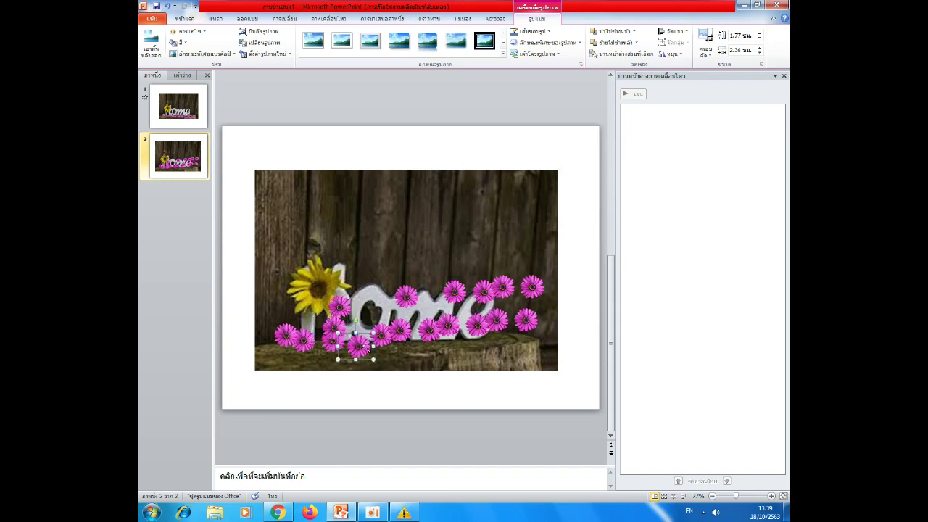
pyautogui.moveTo(328, 316); pyautogui.dragTo(311, 324)
pyautogui.moveTo(419, 292)
pyautogui.mouseDown()
pyautogui.moveTo(419, 342)
pyautogui.moveTo(428, 347)
pyautogui.mouseUp()
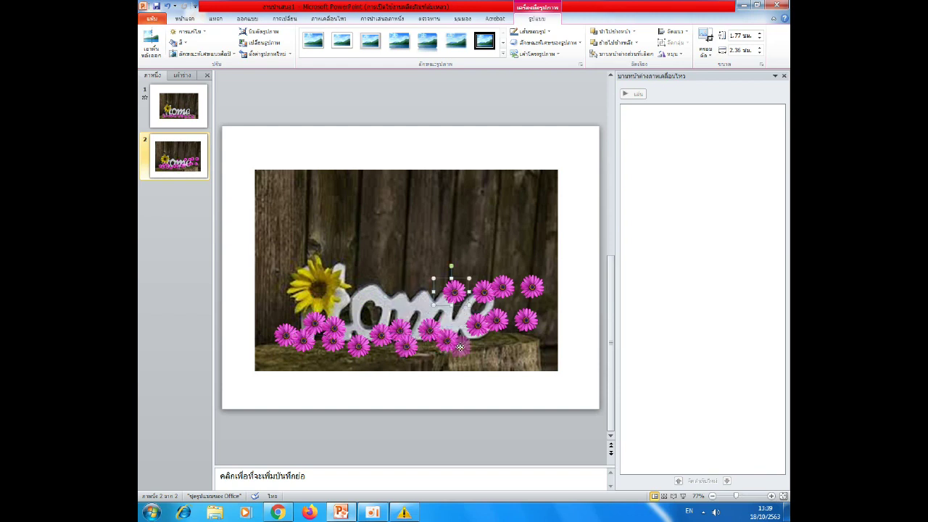
# Bring the right-hand upper flowers down into the bottom cluster
pyautogui.moveTo(454, 294); pyautogui.dragTo(462, 348)
pyautogui.click(480, 299)
pyautogui.moveTo(480, 299); pyautogui.dragTo(418, 348)
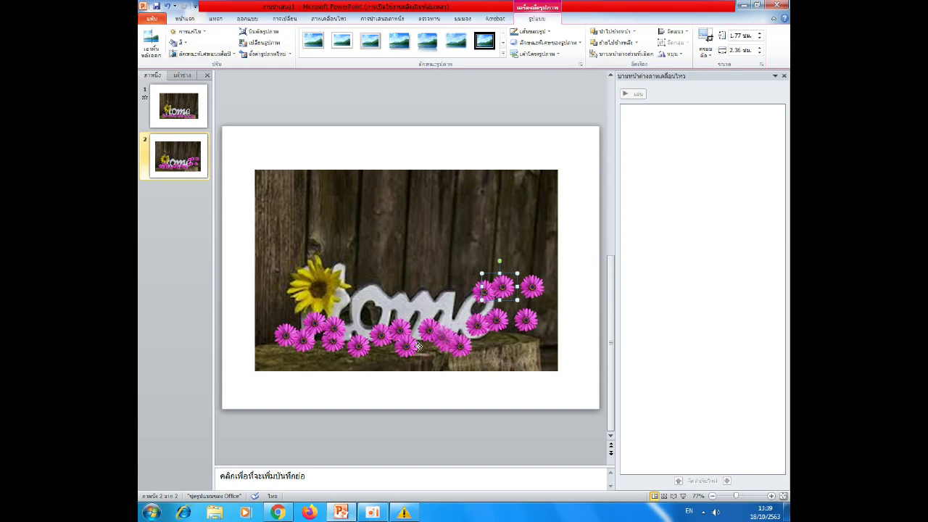
pyautogui.moveTo(486, 294)
pyautogui.mouseDown()
pyautogui.moveTo(492, 345)
pyautogui.moveTo(529, 340)
pyautogui.moveTo(479, 327)
pyautogui.moveTo(403, 343)
pyautogui.moveTo(468, 331)
pyautogui.mouseUp()
pyautogui.click(532, 288)
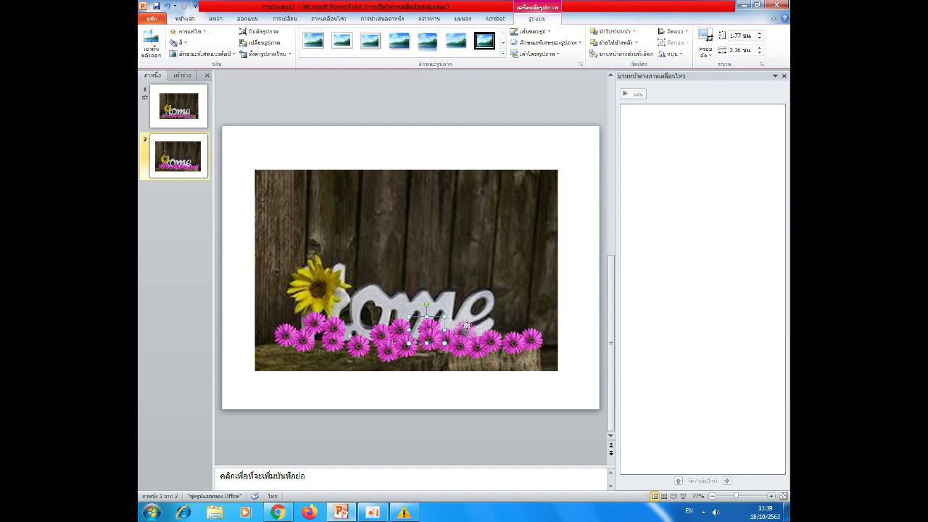
# Adjust the lower-left flowers and resize the small one to 1.77 × 2.36 cm
pyautogui.moveTo(333, 349); pyautogui.dragTo(260, 342)
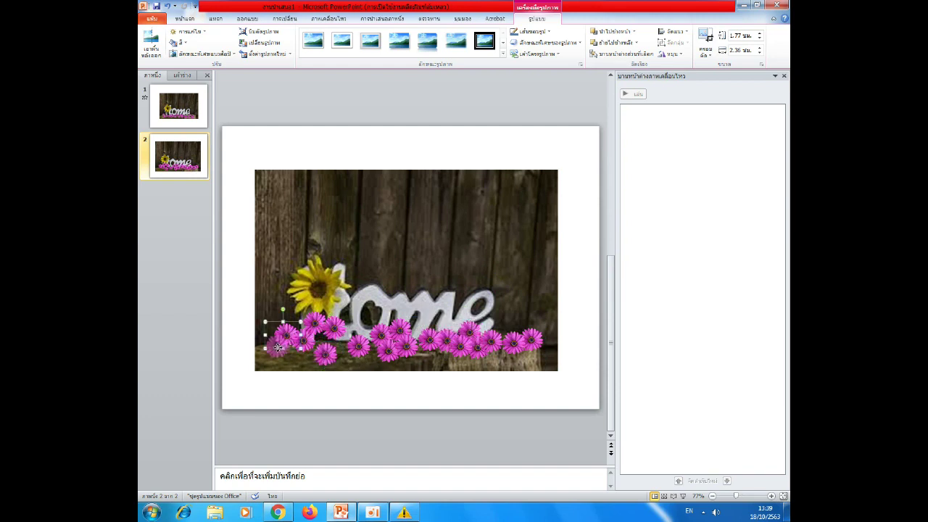
pyautogui.moveTo(337, 339); pyautogui.dragTo(340, 347)
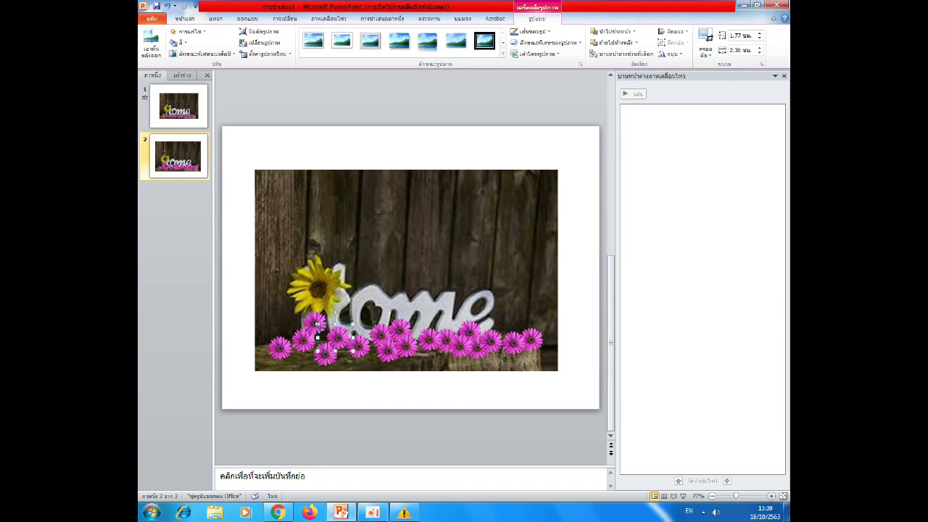
pyautogui.moveTo(322, 330); pyautogui.dragTo(305, 320)
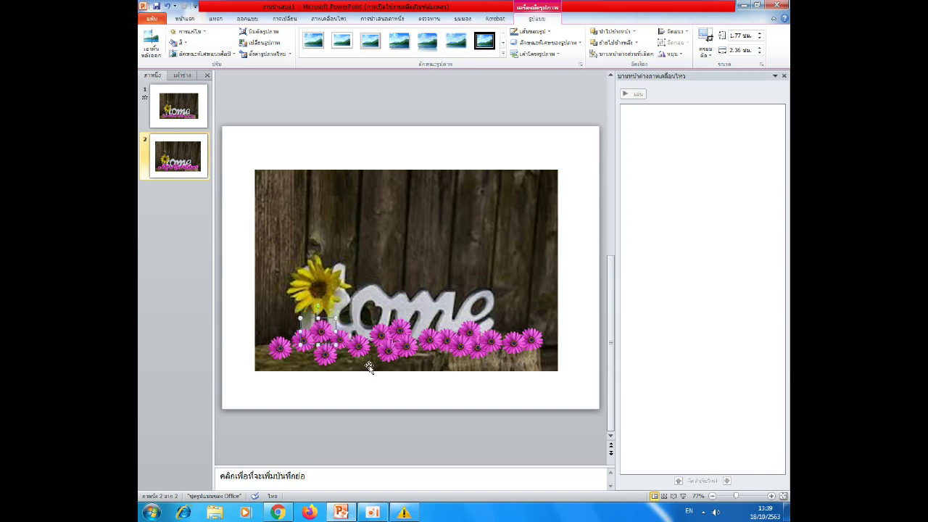
pyautogui.click(282, 351)
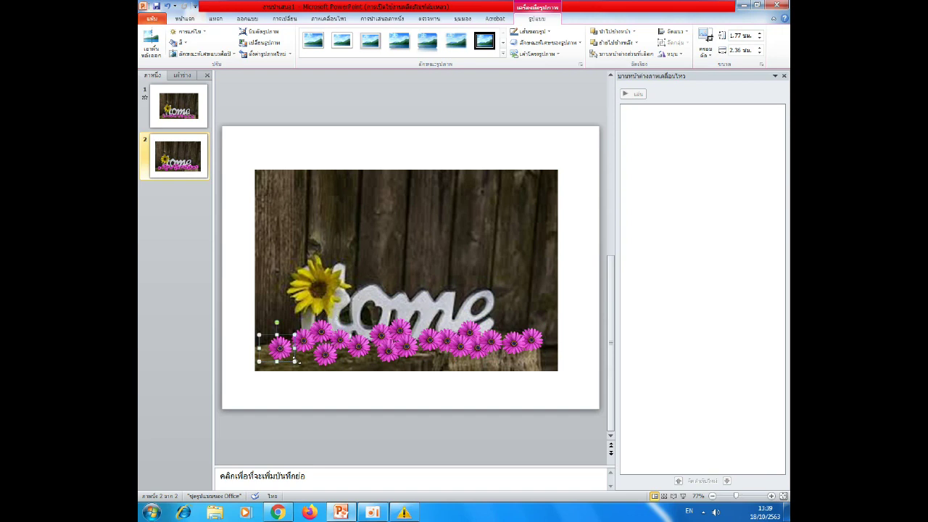
# Add each remaining bottom flower, including the small one, to the selection, then switch to Animations
pyautogui.keyDown('shift'); pyautogui.click(322, 332); pyautogui.keyUp('shift')
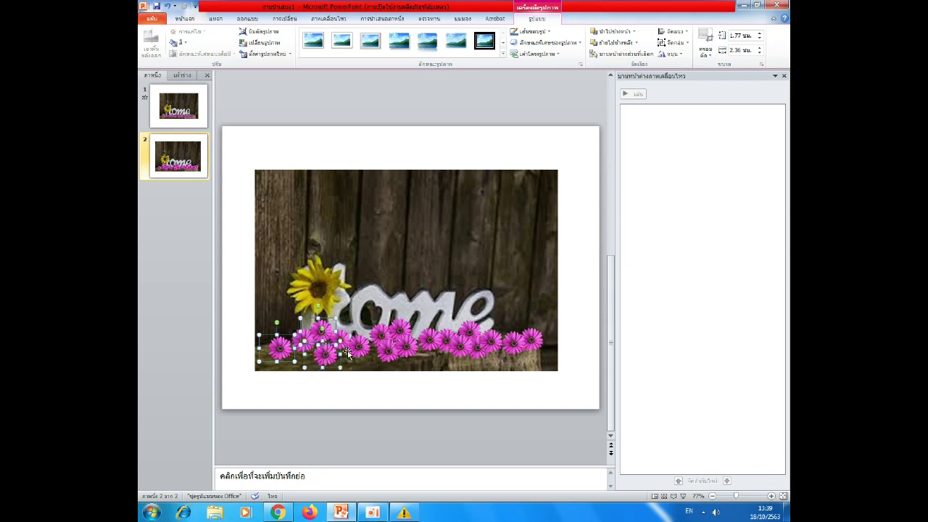
pyautogui.keyDown('shift'); pyautogui.click(395, 332); pyautogui.keyUp('shift')
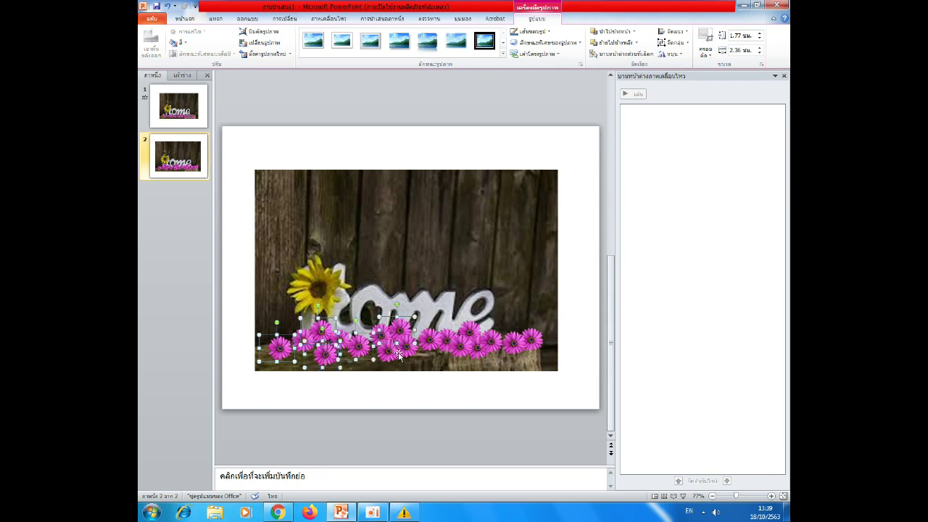
pyautogui.keyDown('shift'); pyautogui.click(444, 353); pyautogui.keyUp('shift')
pyautogui.keyDown('shift'); pyautogui.click(461, 357); pyautogui.keyUp('shift')
pyautogui.keyDown('shift'); pyautogui.click(484, 353); pyautogui.keyUp('shift')
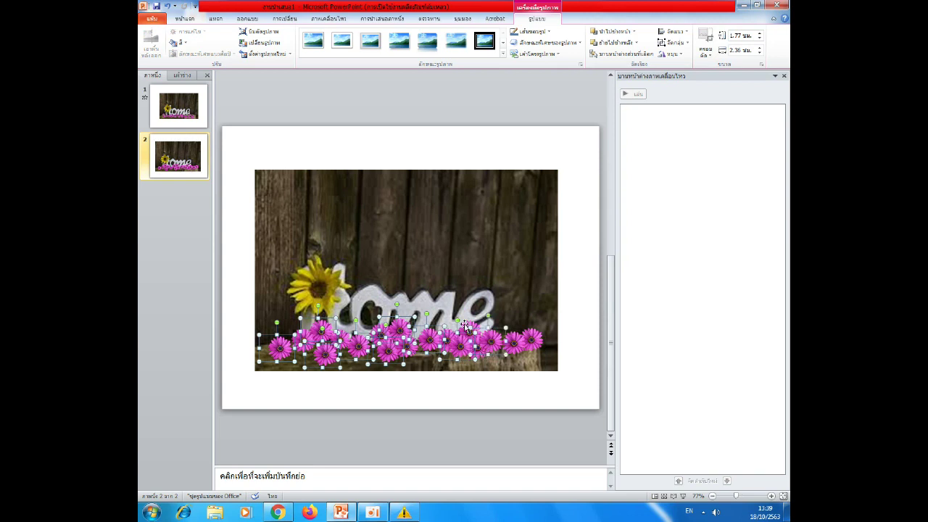
pyautogui.keyDown('shift'); pyautogui.click(516, 347); pyautogui.keyUp('shift')
pyautogui.keyDown('shift'); pyautogui.click(537, 346); pyautogui.keyUp('shift')
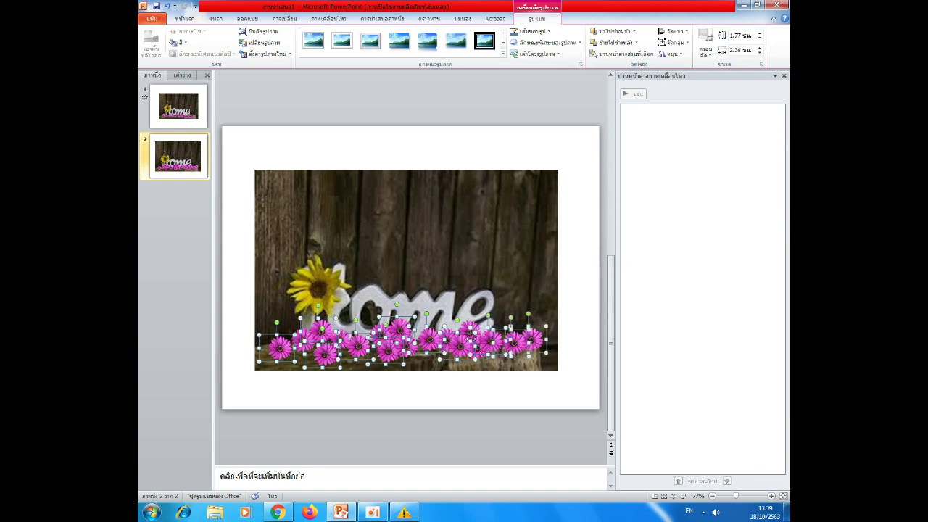
pyautogui.keyDown('shift'); pyautogui.click(466, 322); pyautogui.keyUp('shift')
pyautogui.click(329, 19)
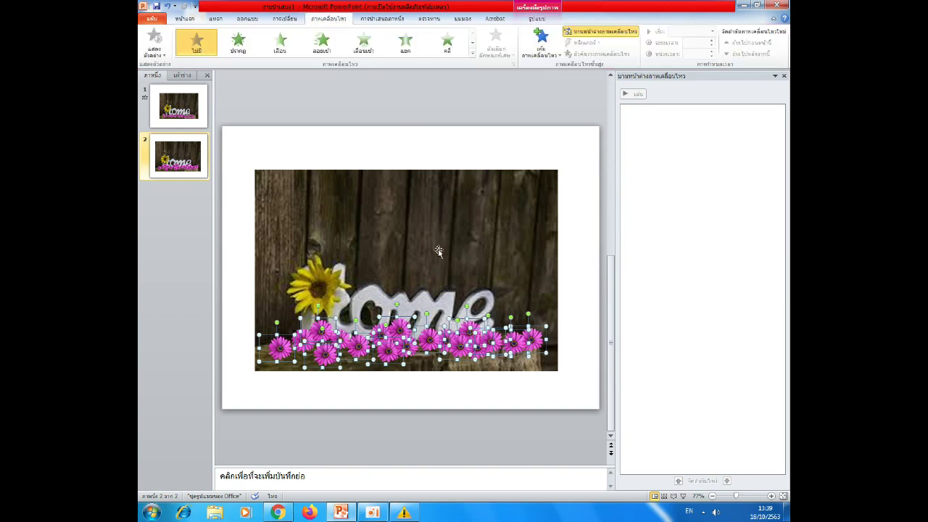
# Apply the เลื่อนเข้า (Fly In) entrance effect to the selected flowers via Add Animation
pyautogui.click(563, 58)
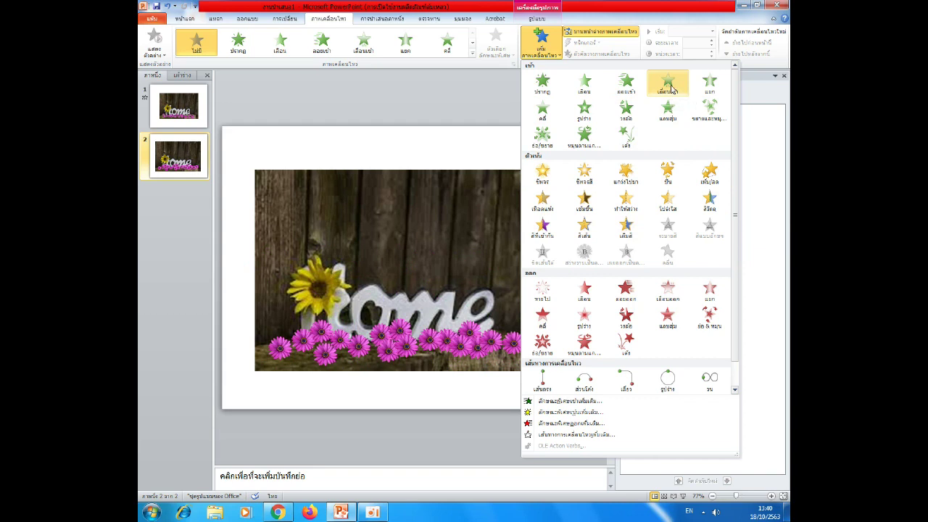
pyautogui.click(671, 87)
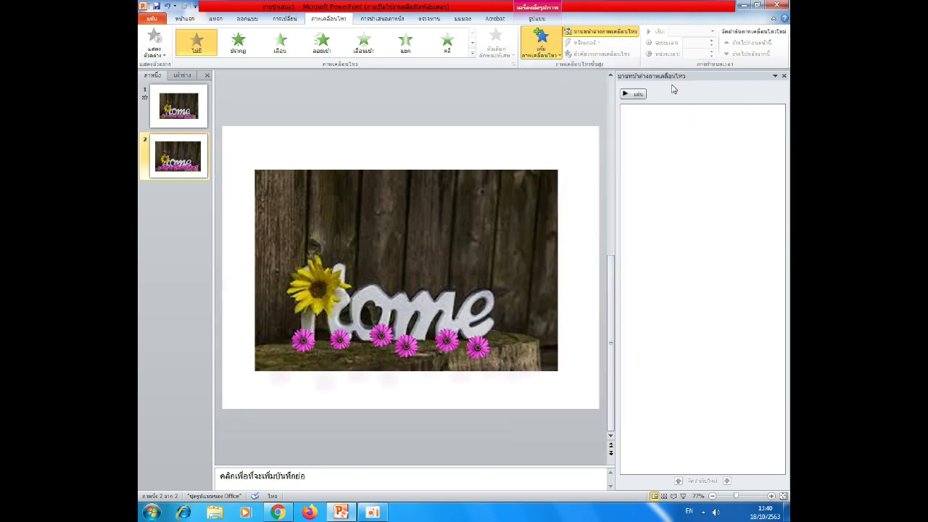
# Set the Fly In entrance direction to downward, then reopen the Add Animation gallery
pyautogui.click(514, 58)
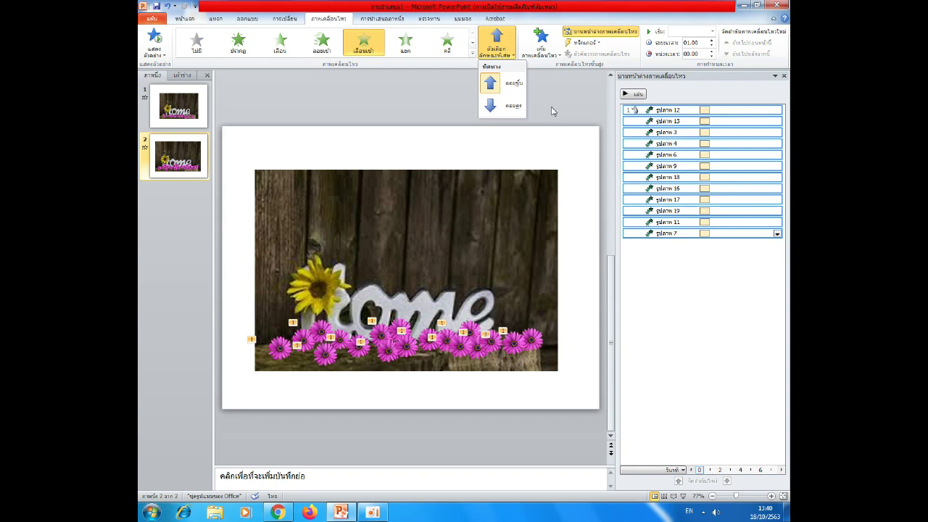
pyautogui.click(509, 111)
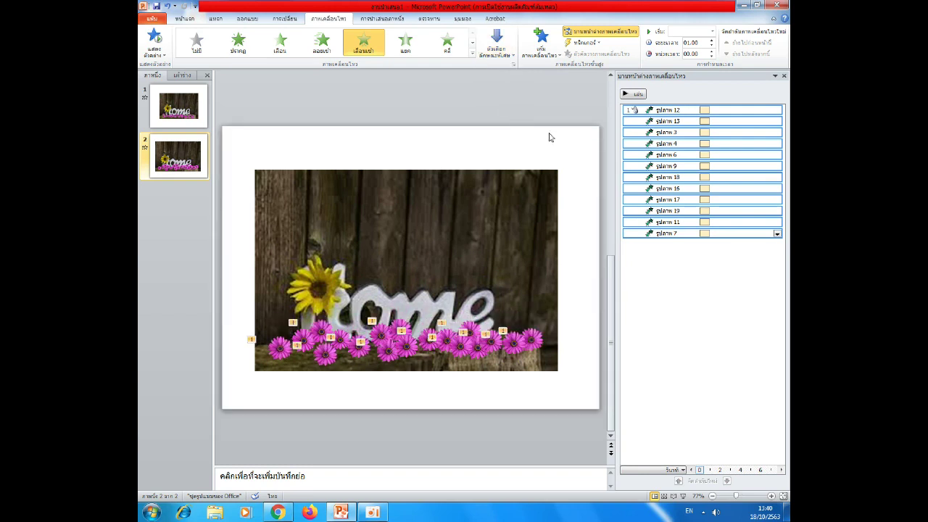
pyautogui.click(561, 57)
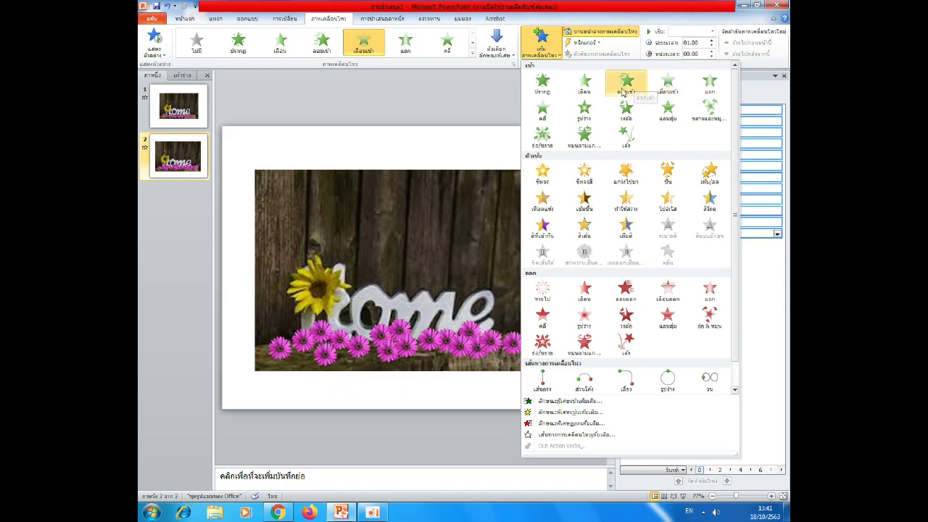
# Add a Float In entrance to the flowers, coming down from the top
pyautogui.click(628, 86)
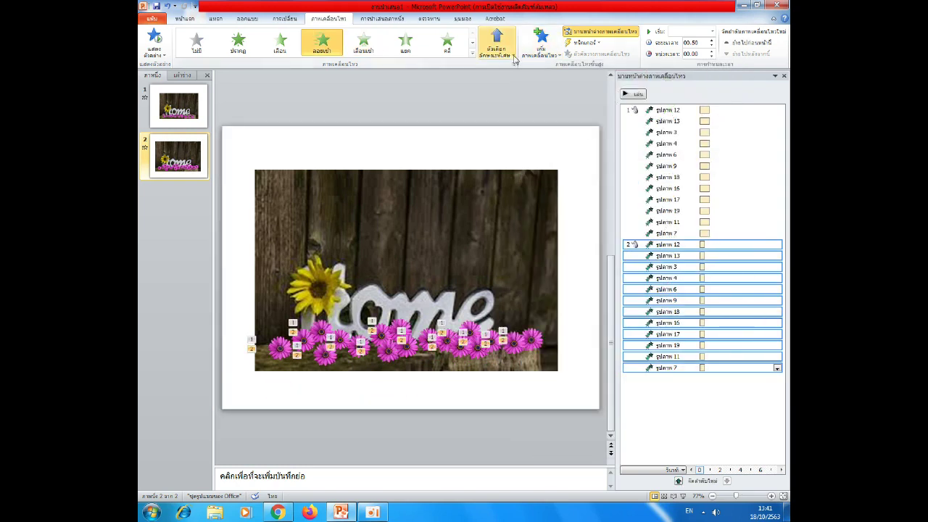
pyautogui.click(496, 42)
pyautogui.click(509, 174)
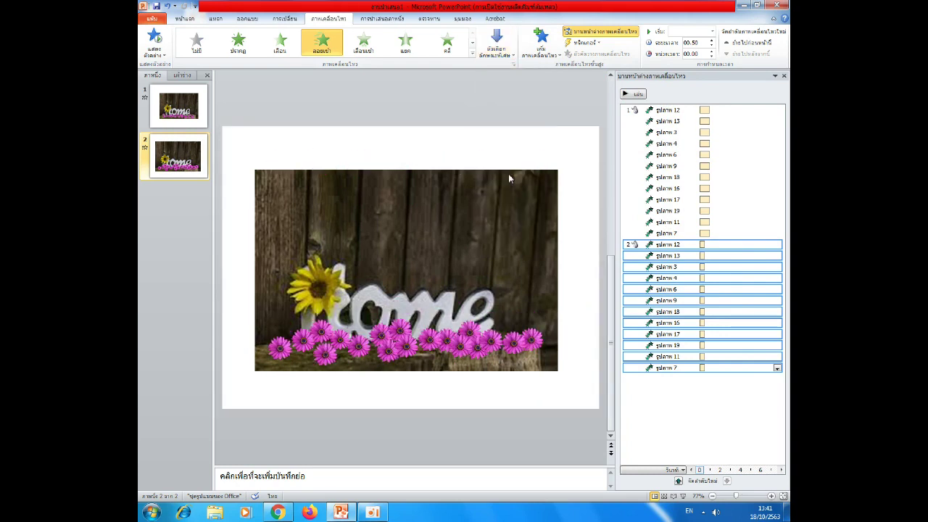
# Select the original entrance animation group in the Animation Pane and open its options menu
pyautogui.click(676, 110)
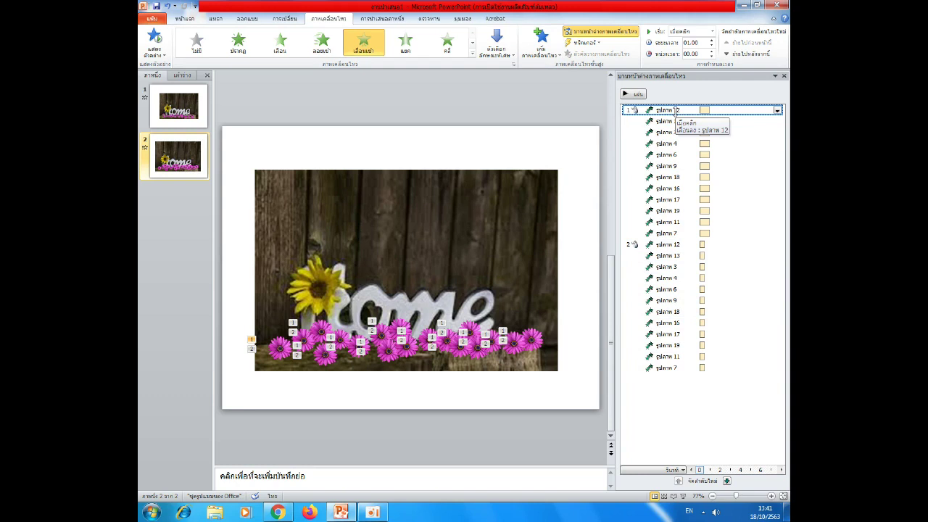
pyautogui.keyDown('shift'); pyautogui.click(686, 233); pyautogui.keyUp('shift')
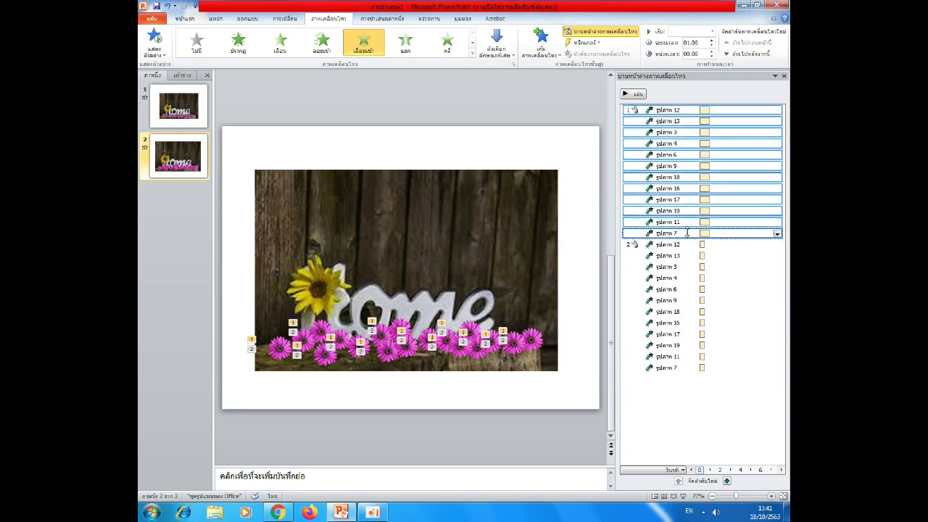
pyautogui.rightClick(675, 128)
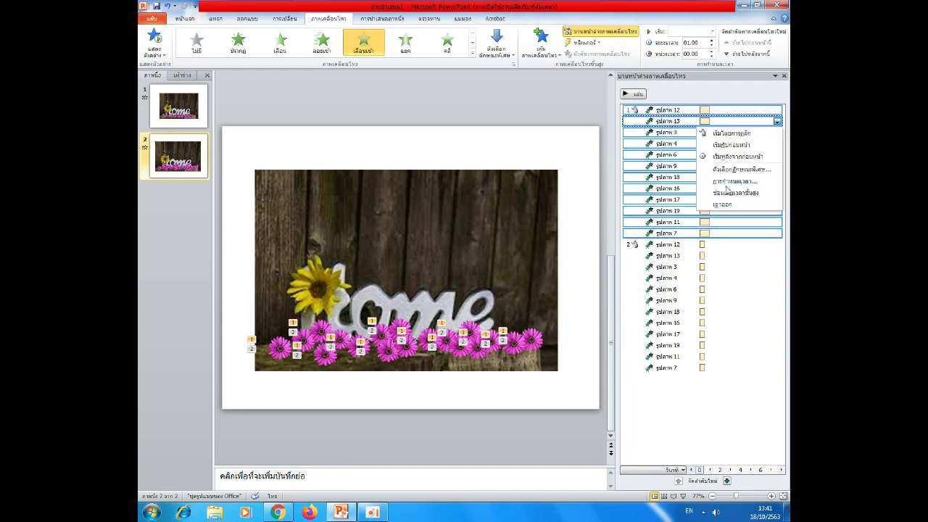
# Remove the original animations, then lengthen รูปภาพ 13 to 2.2 seconds and รูปภาพ 3 to 2.5 seconds
pyautogui.click(727, 205)
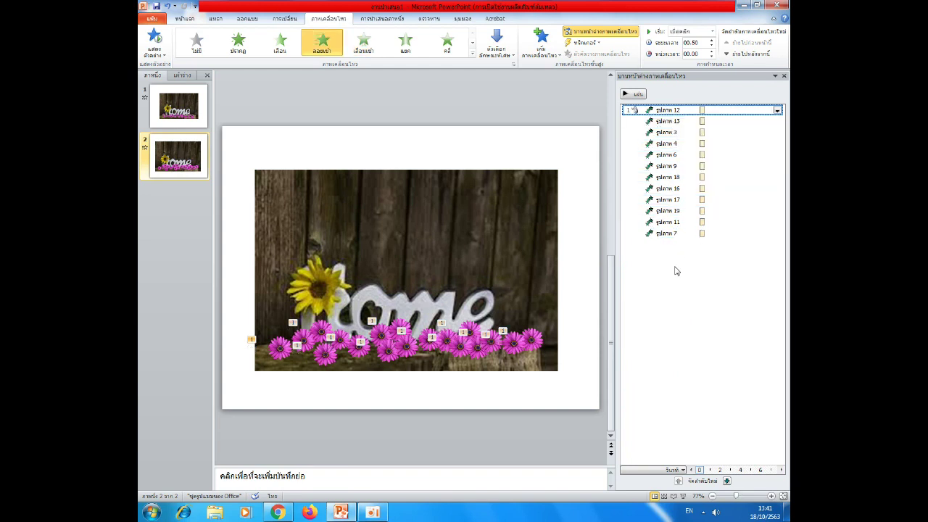
pyautogui.click(625, 95)
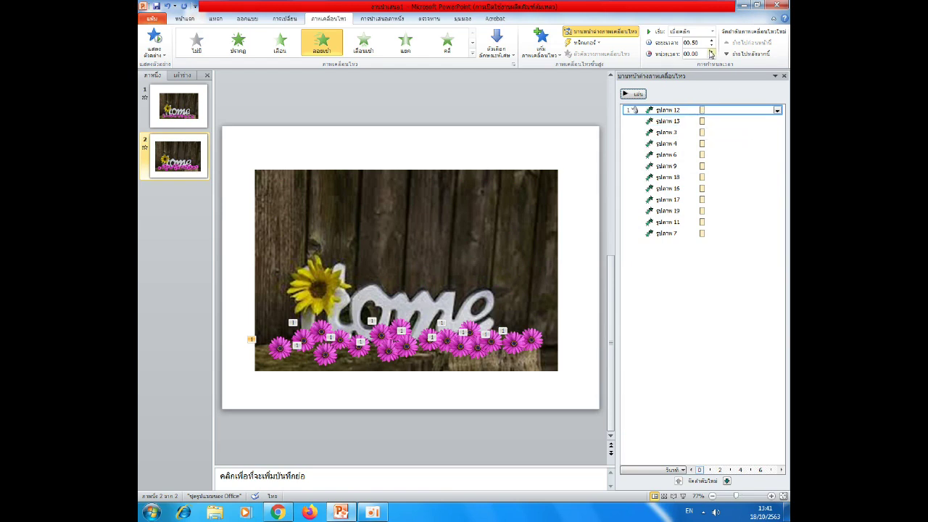
pyautogui.moveTo(703, 121); pyautogui.dragTo(721, 120)
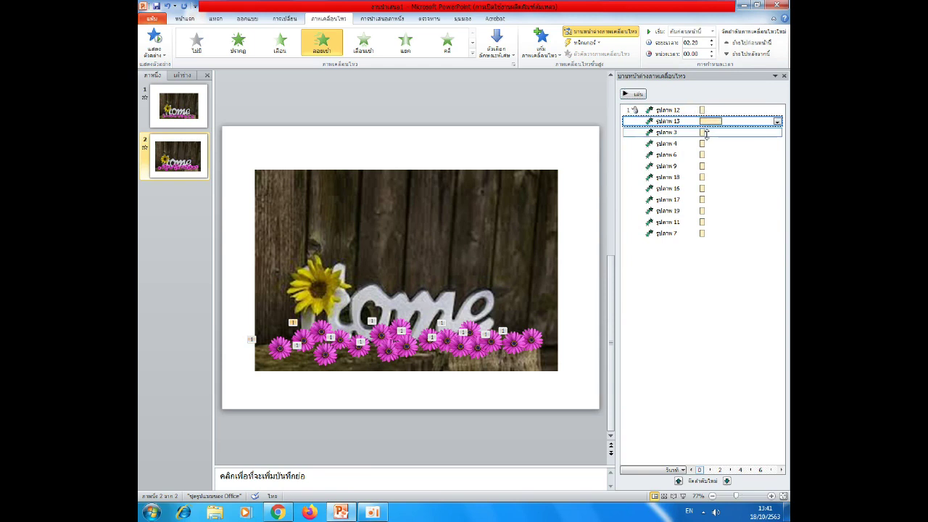
pyautogui.click(703, 133)
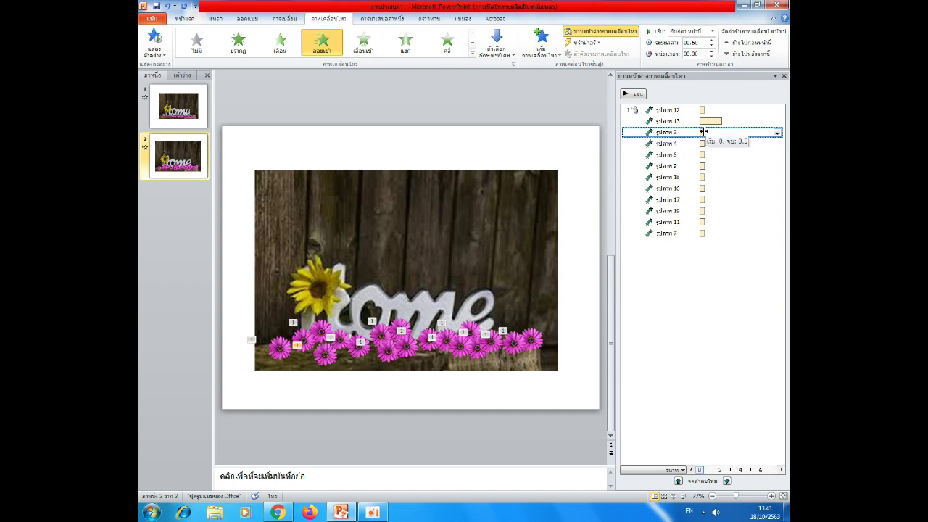
pyautogui.moveTo(703, 132); pyautogui.dragTo(723, 133)
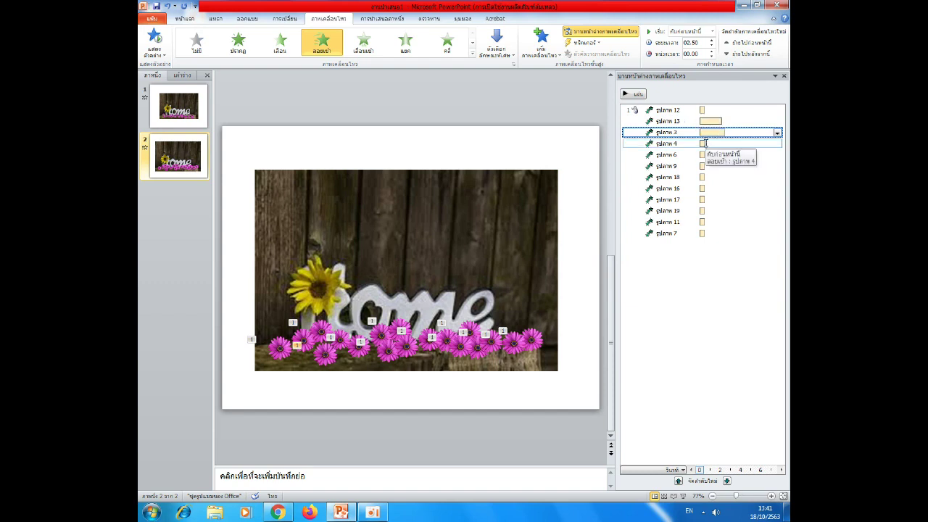
# Retime รูปภาพ 4 (1.3 s), 16 (~3.1 s), 19 (2.1 s) and 7 (~2.2 s), then preview
pyautogui.moveTo(705, 143); pyautogui.dragTo(741, 166)
pyautogui.click(703, 177)
pyautogui.moveTo(702, 189)
pyautogui.mouseDown()
pyautogui.moveTo(729, 188)
pyautogui.moveTo(741, 200)
pyautogui.mouseUp()
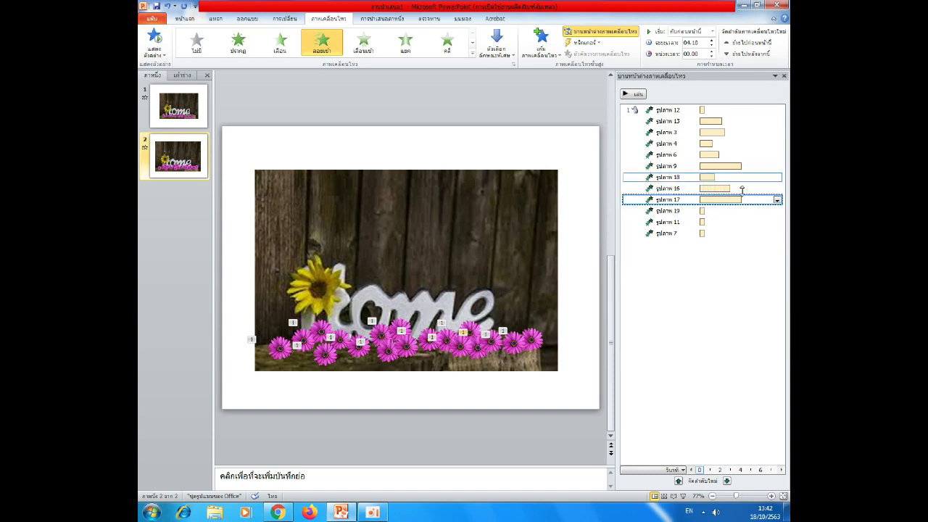
pyautogui.moveTo(703, 210); pyautogui.dragTo(734, 222)
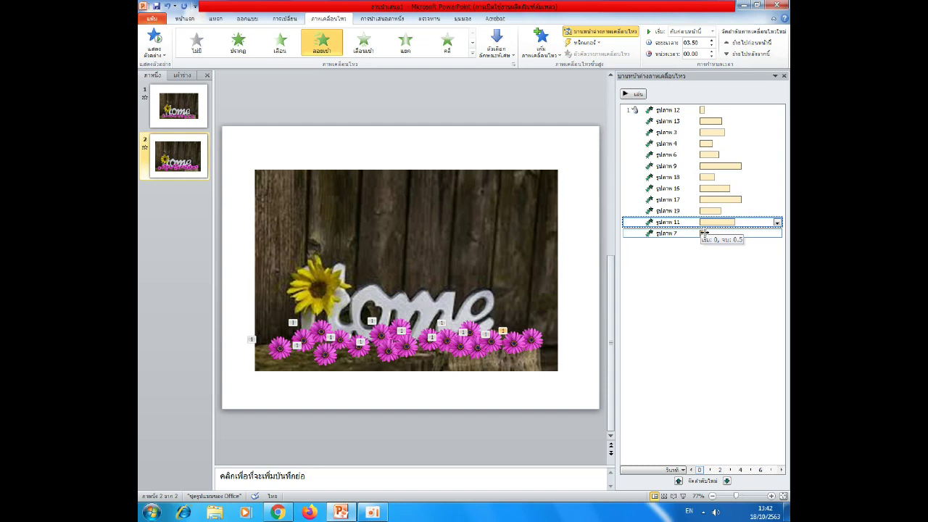
pyautogui.click(703, 232)
pyautogui.moveTo(710, 233); pyautogui.dragTo(723, 232)
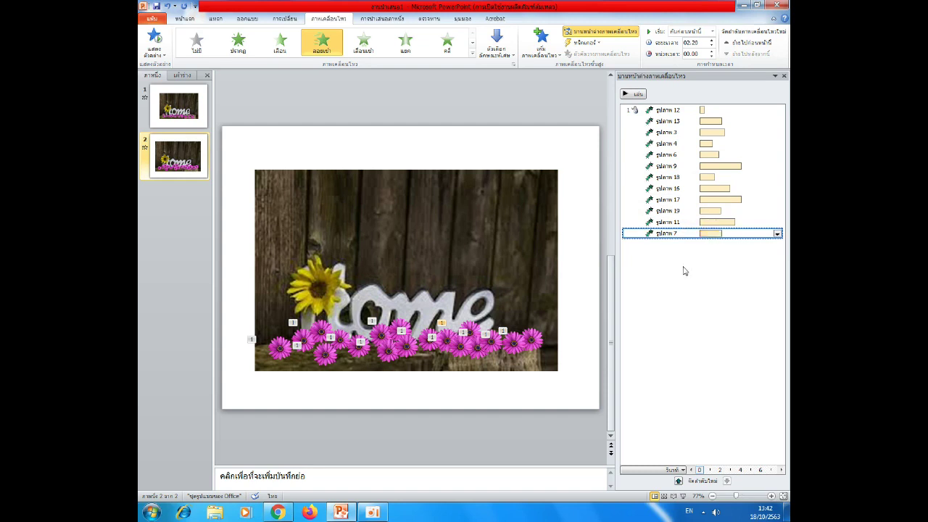
pyautogui.click(625, 95)
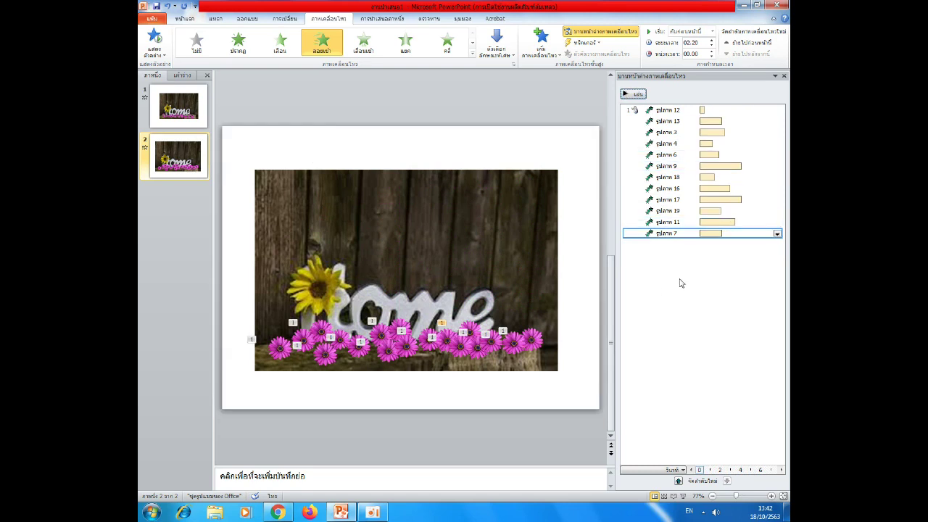
# Set รูปภาพ 18 to 1.5 s and delay pictures 17, 3 (0.7 s) and 7 (3.7 s), previewing along the way
pyautogui.moveTo(715, 177); pyautogui.dragTo(712, 177)
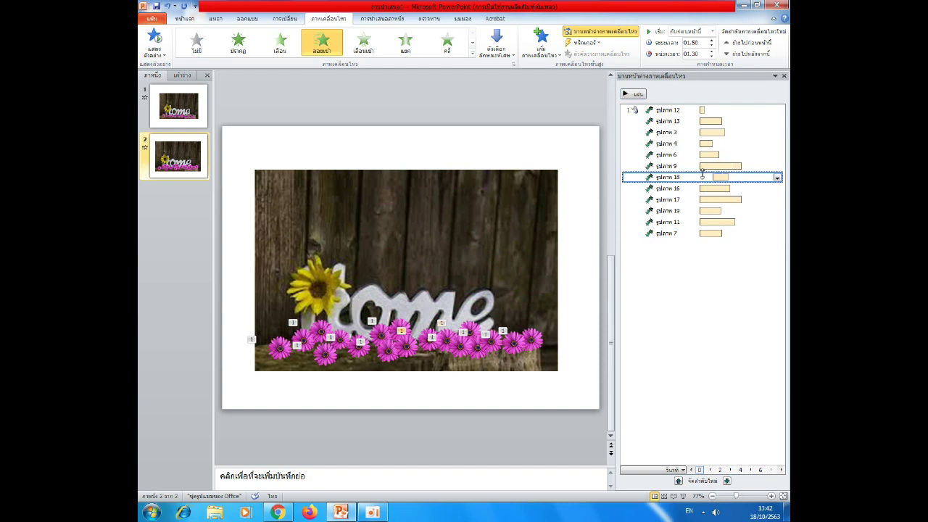
pyautogui.click(626, 95)
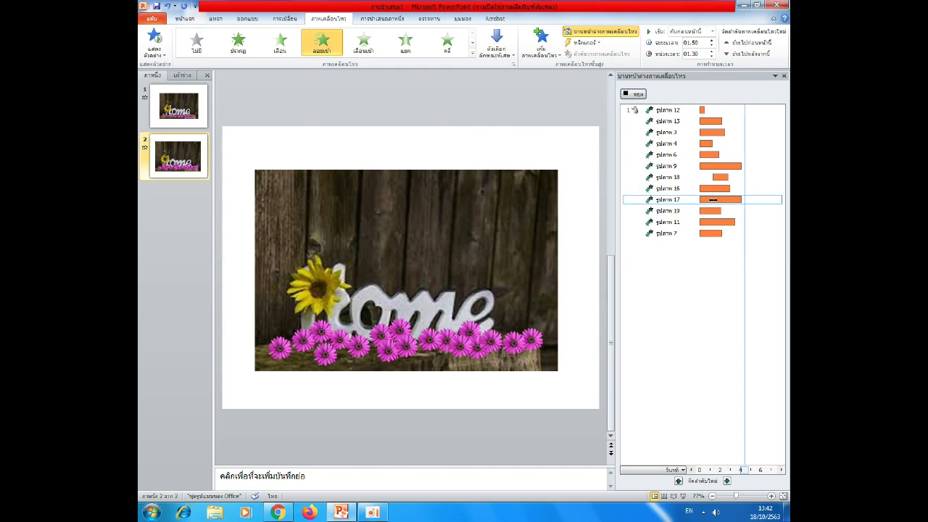
pyautogui.moveTo(713, 200); pyautogui.dragTo(719, 199)
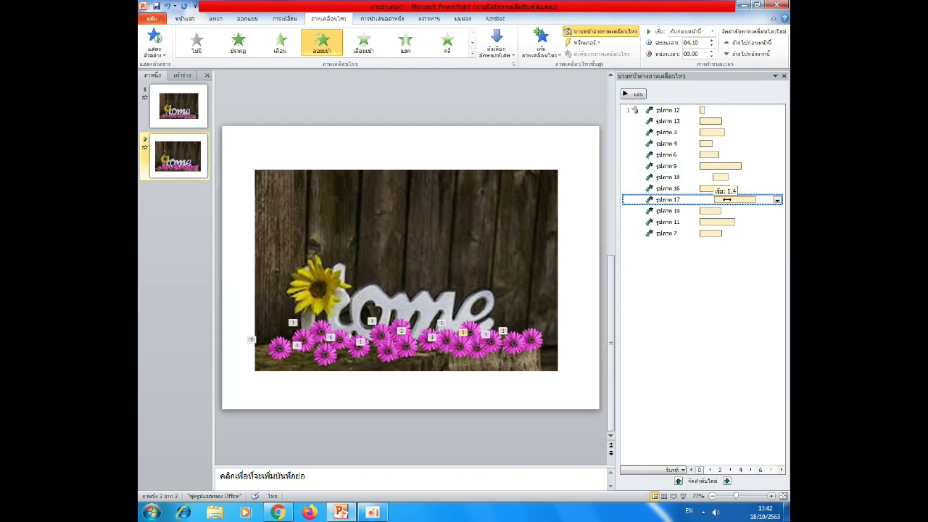
pyautogui.moveTo(714, 132); pyautogui.dragTo(721, 132)
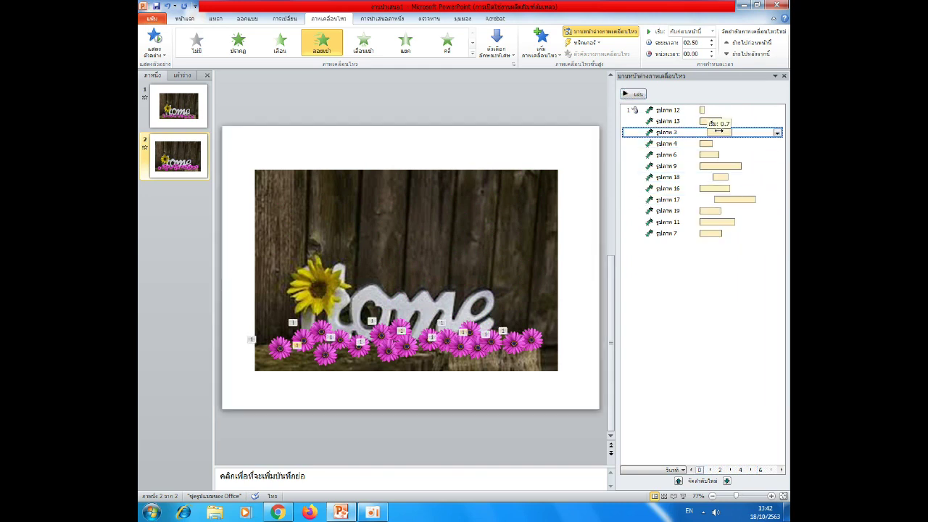
pyautogui.click(627, 95)
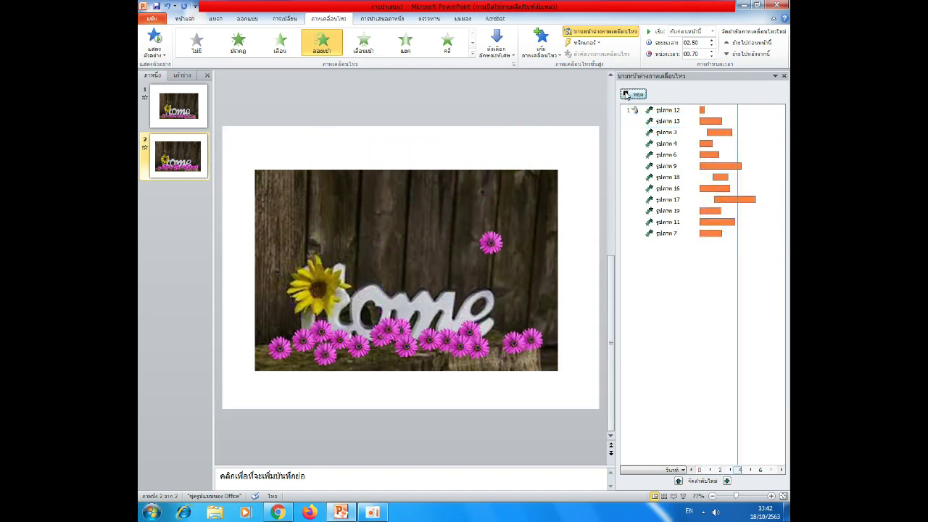
pyautogui.moveTo(714, 233); pyautogui.dragTo(752, 233)
pyautogui.click(630, 93)
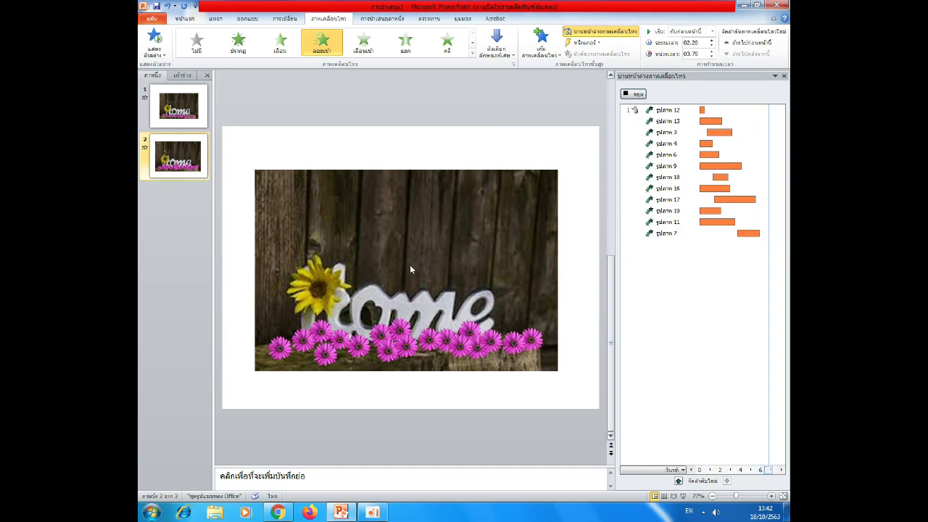
# Go to File > Save & Send and bring up the Create a Video options
pyautogui.click(150, 20)
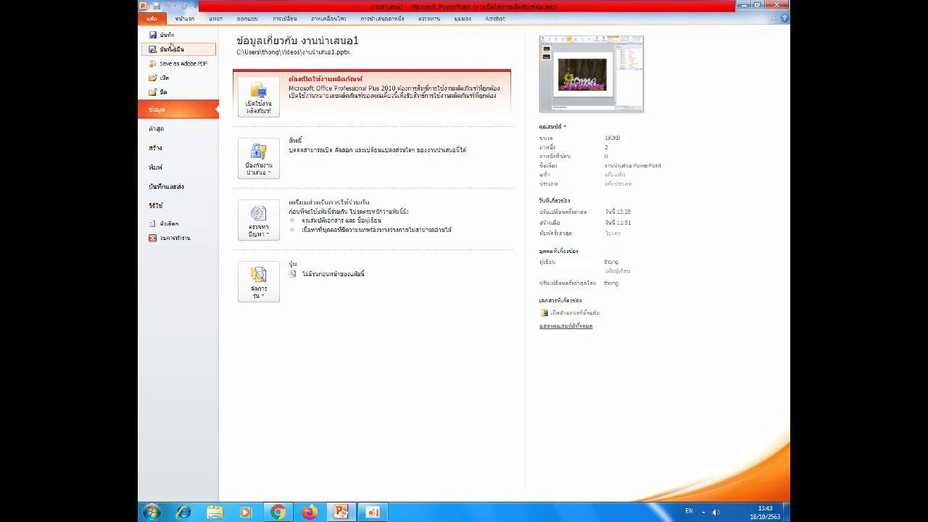
pyautogui.click(166, 190)
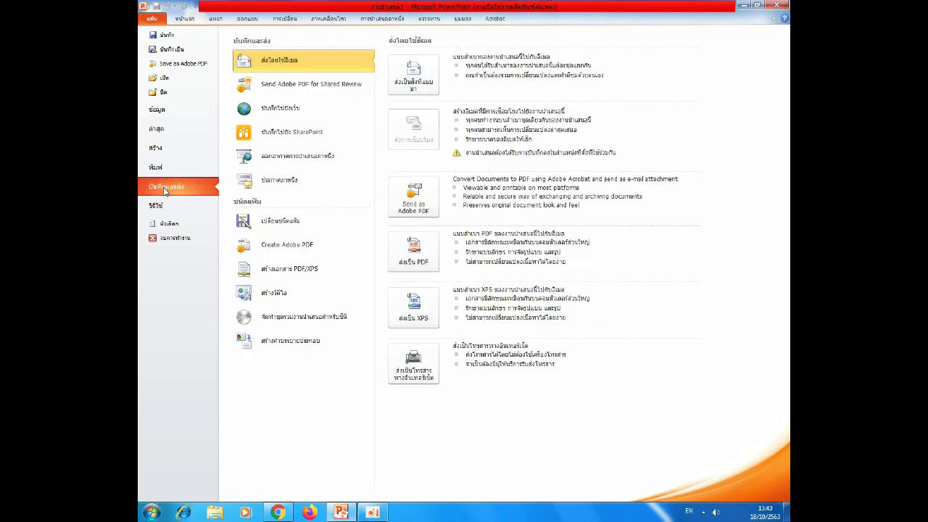
pyautogui.click(278, 299)
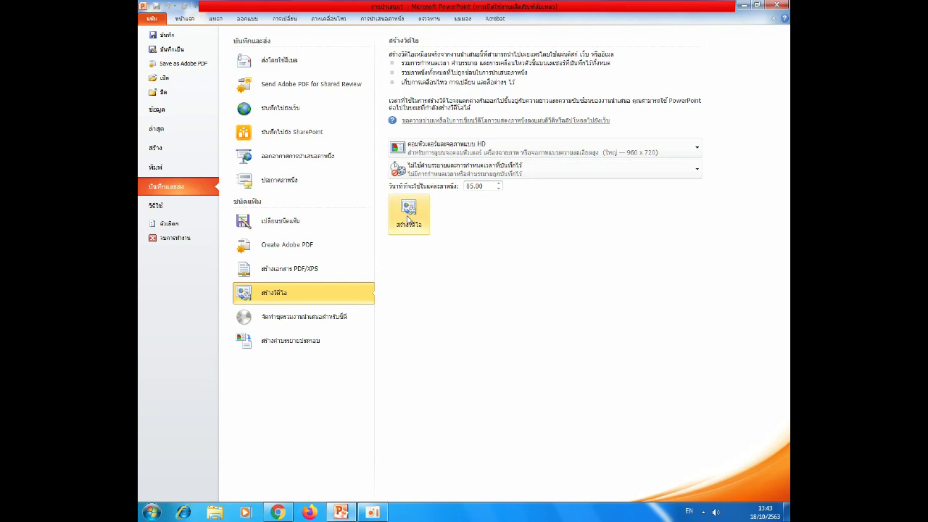
# Minimize PowerPoint and browse from Computer to Videos > 'animation from powerpoint' folder
pyautogui.click(745, 5)
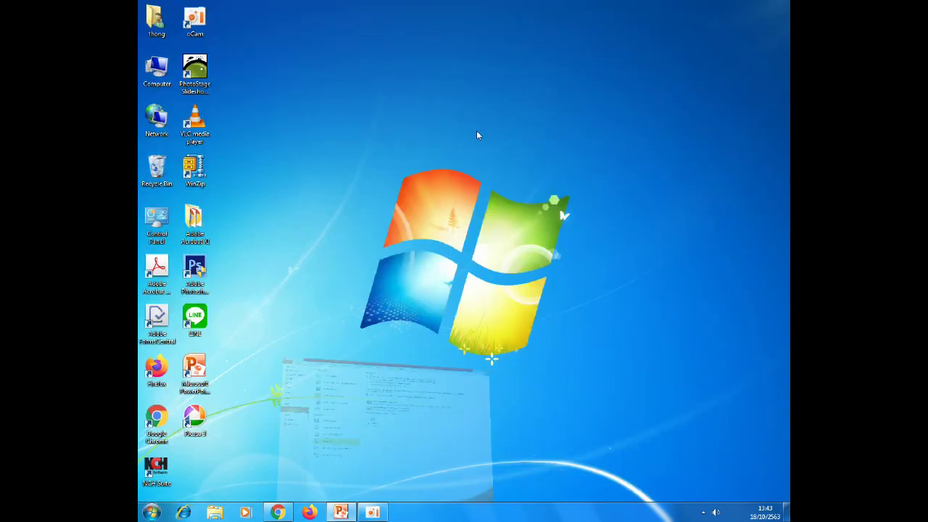
pyautogui.doubleClick(161, 83)
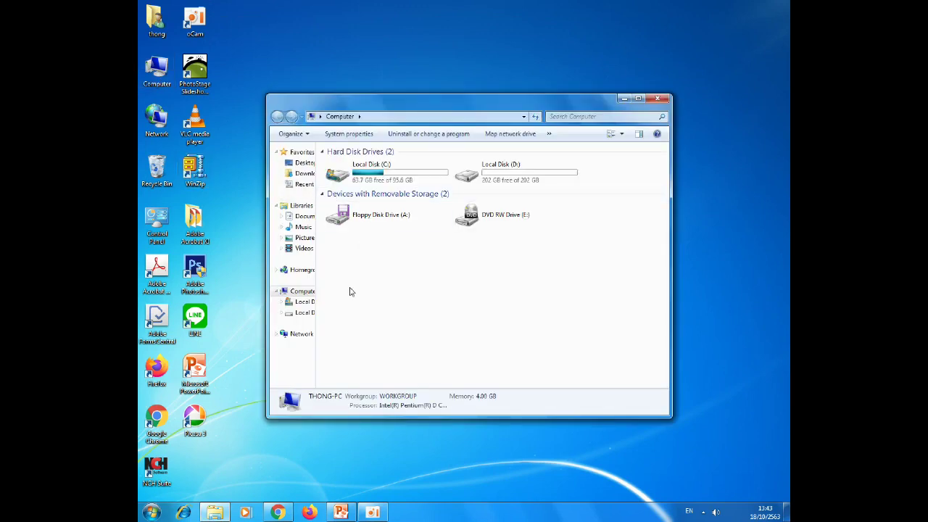
pyautogui.click(304, 250)
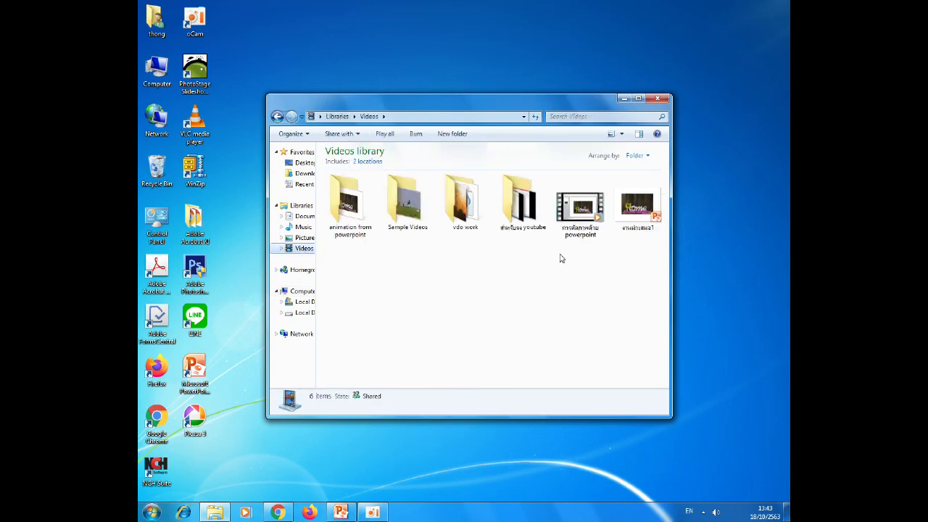
pyautogui.doubleClick(350, 211)
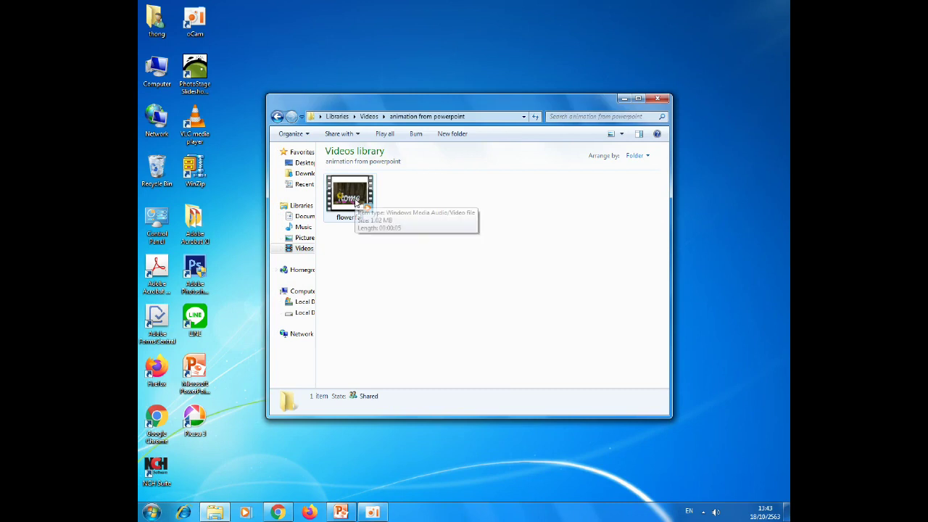
# Play the 'flower fall' video in VLC, then close VLC and the Explorer window
pyautogui.click(356, 203)
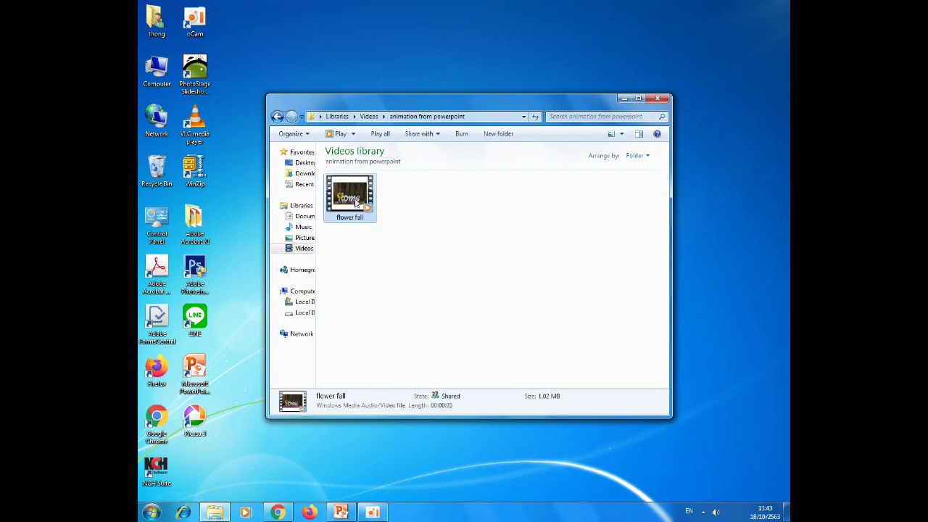
pyautogui.rightClick(355, 203)
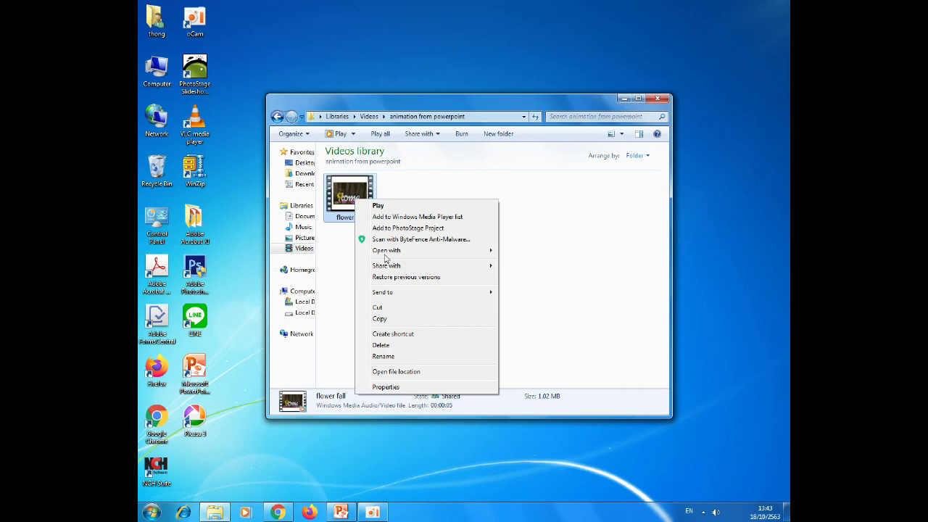
pyautogui.moveTo(428, 253)
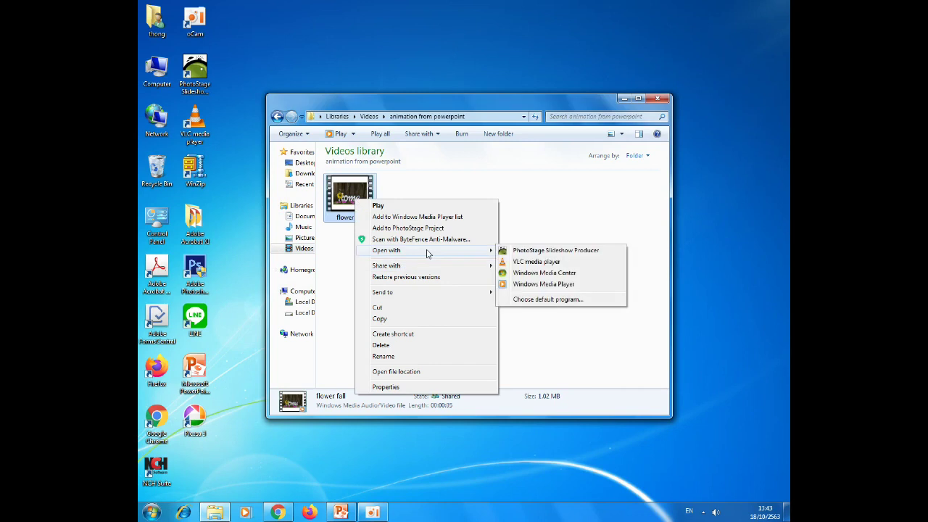
pyautogui.click(533, 262)
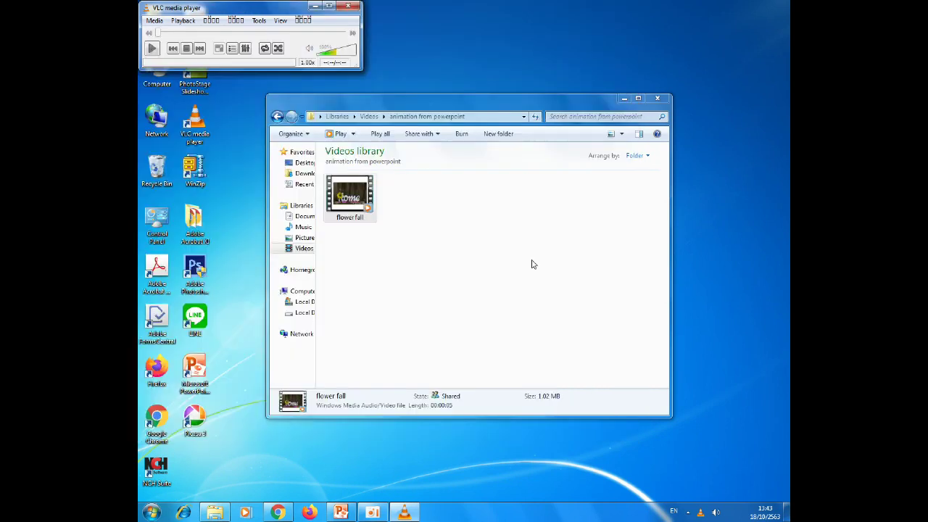
pyautogui.click(349, 7)
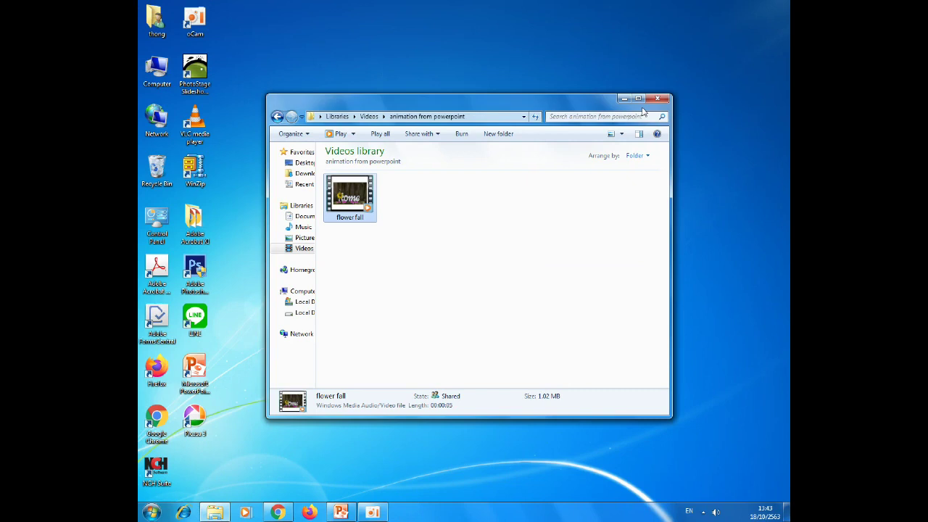
pyautogui.click(664, 102)
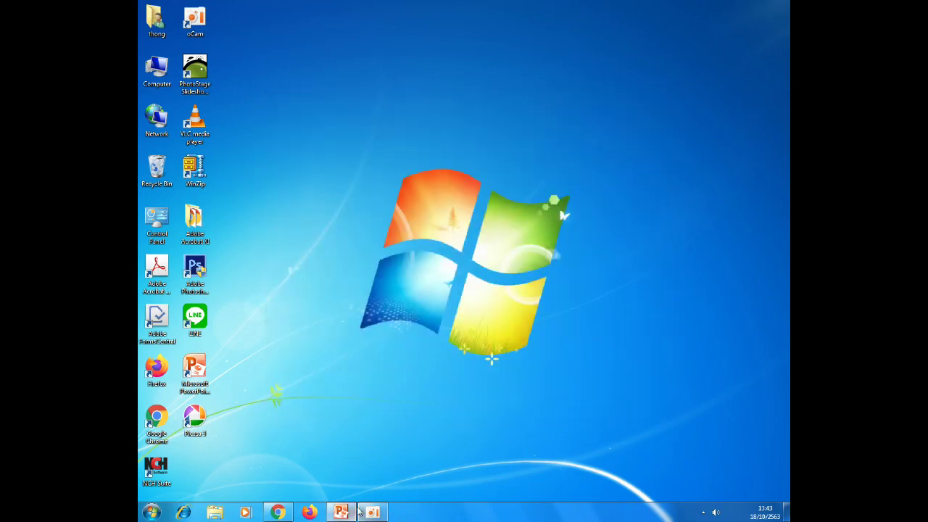
# Restore PowerPoint, return to slide 2's normal view, and play the falling-flower preview twice
pyautogui.click(344, 512)
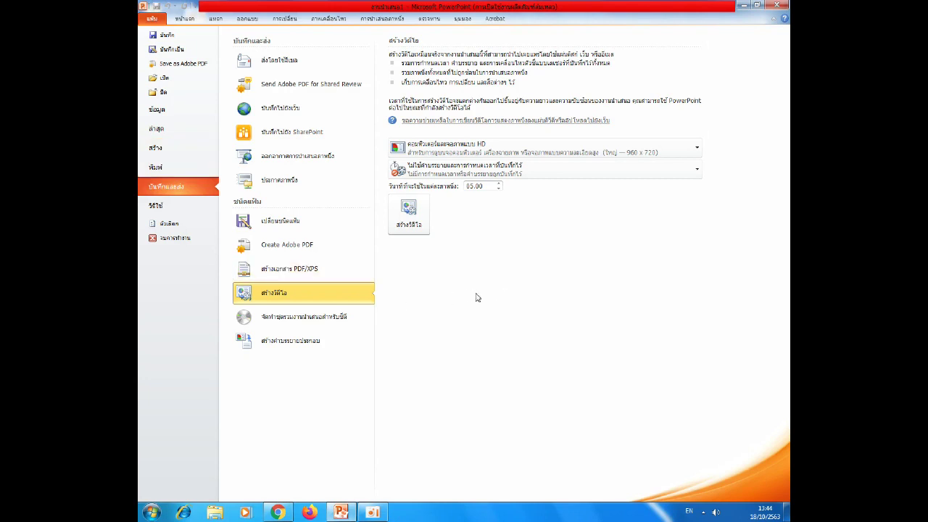
pyautogui.click(186, 21)
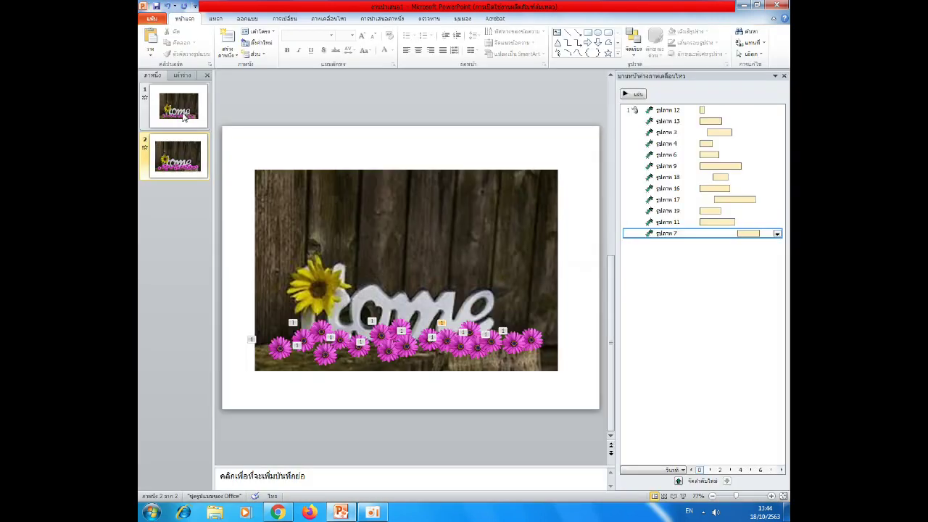
pyautogui.click(627, 95)
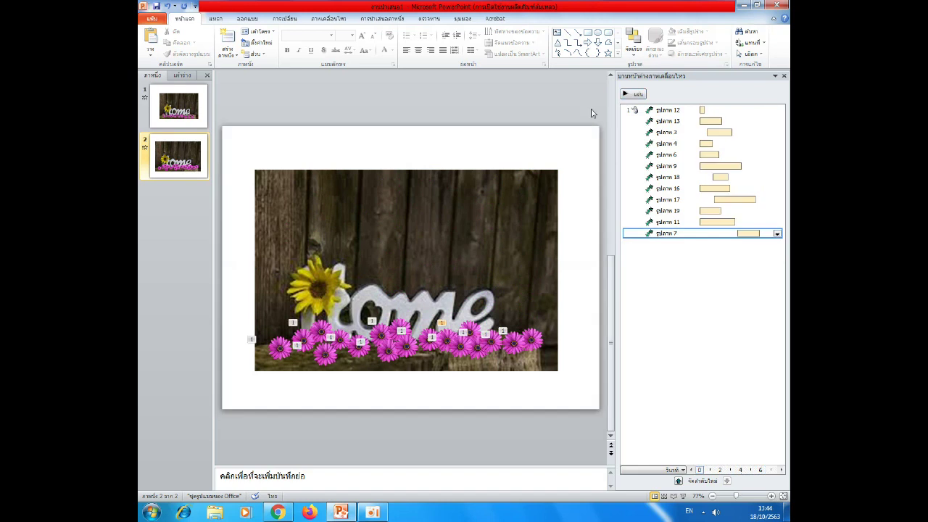
pyautogui.click(626, 94)
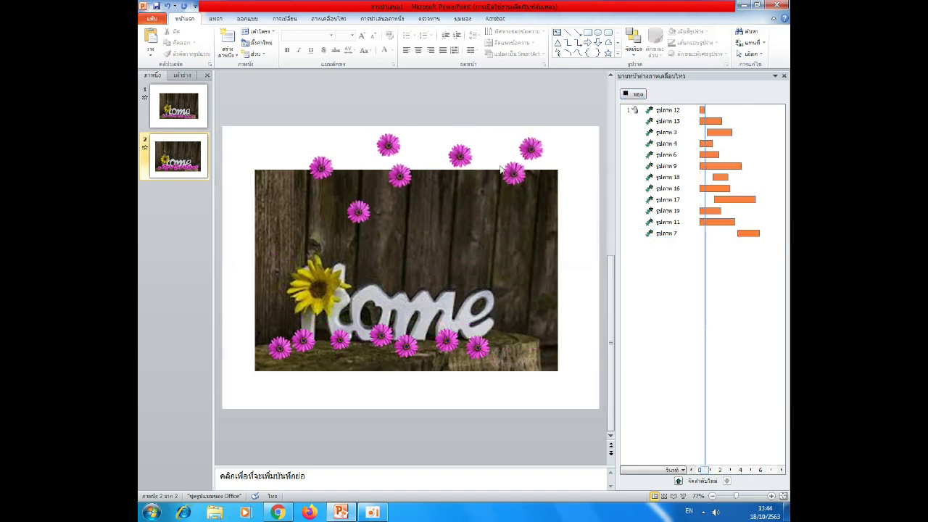